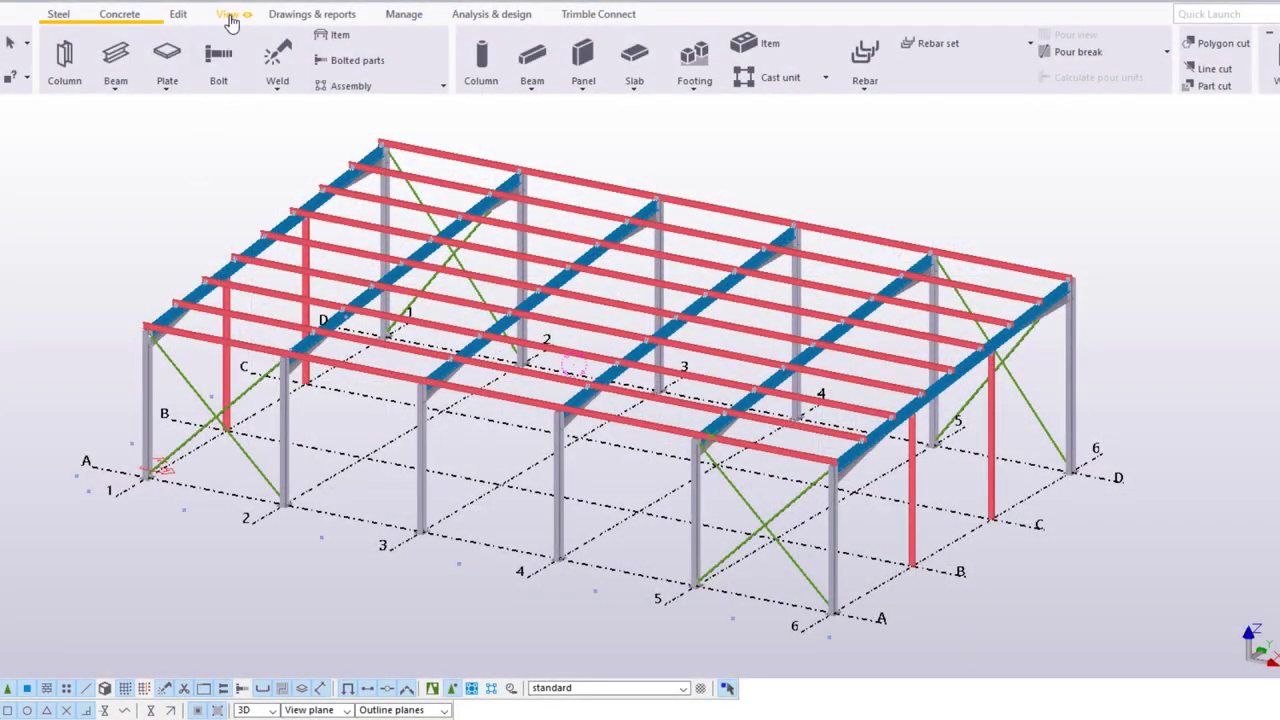
Browse the list of named views on the View tab without changing anything.
{"action": "left_click", "coordinate": [229, 15]}
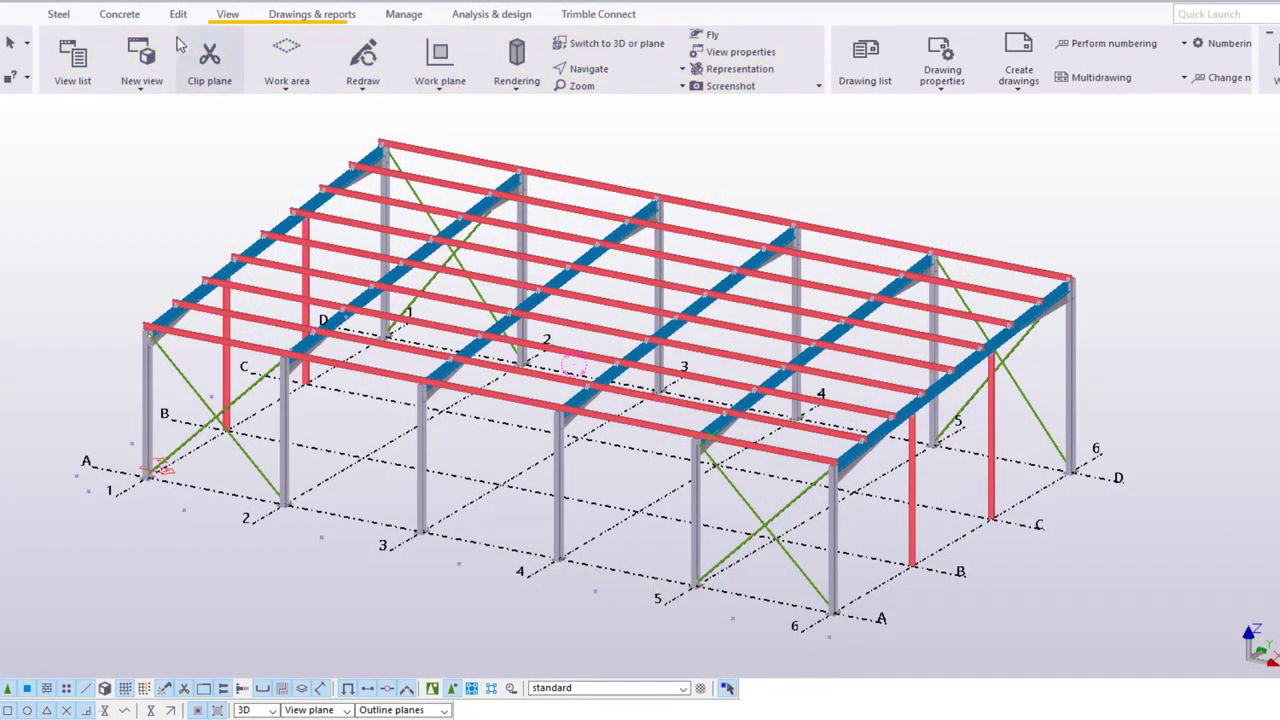
{"action": "left_click", "coordinate": [65, 83]}
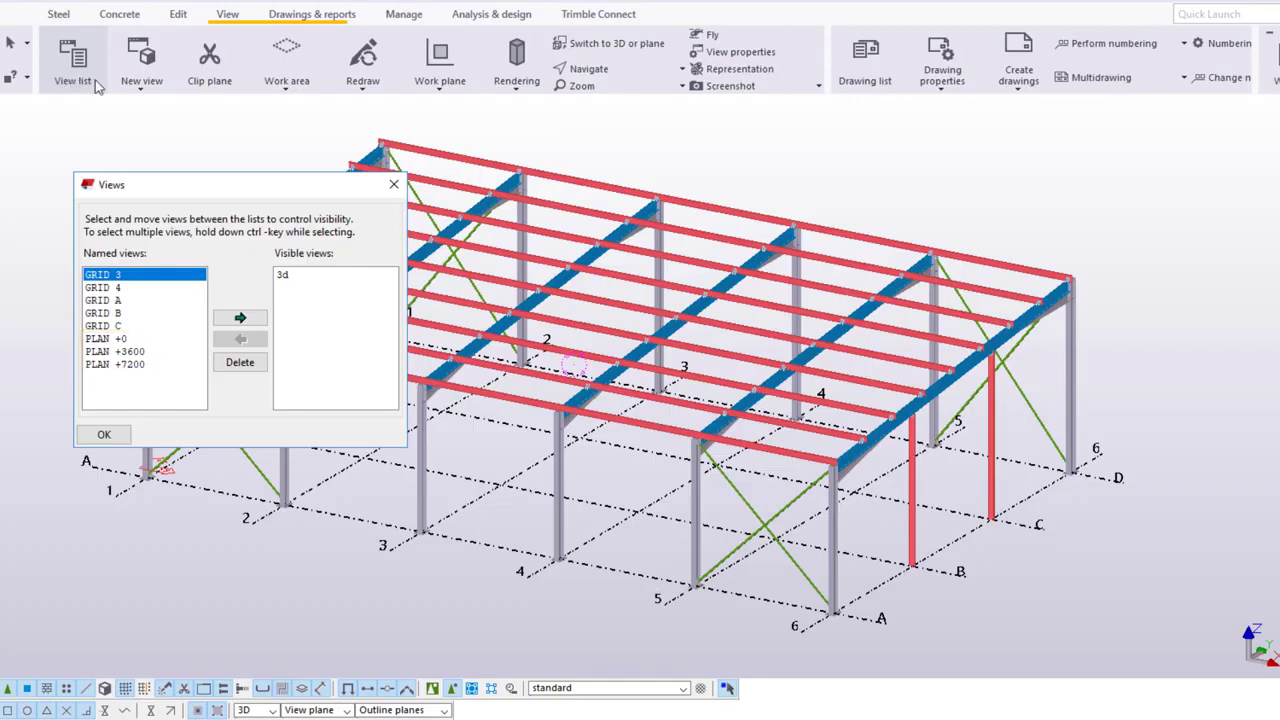
{"action": "left_click", "coordinate": [395, 187]}
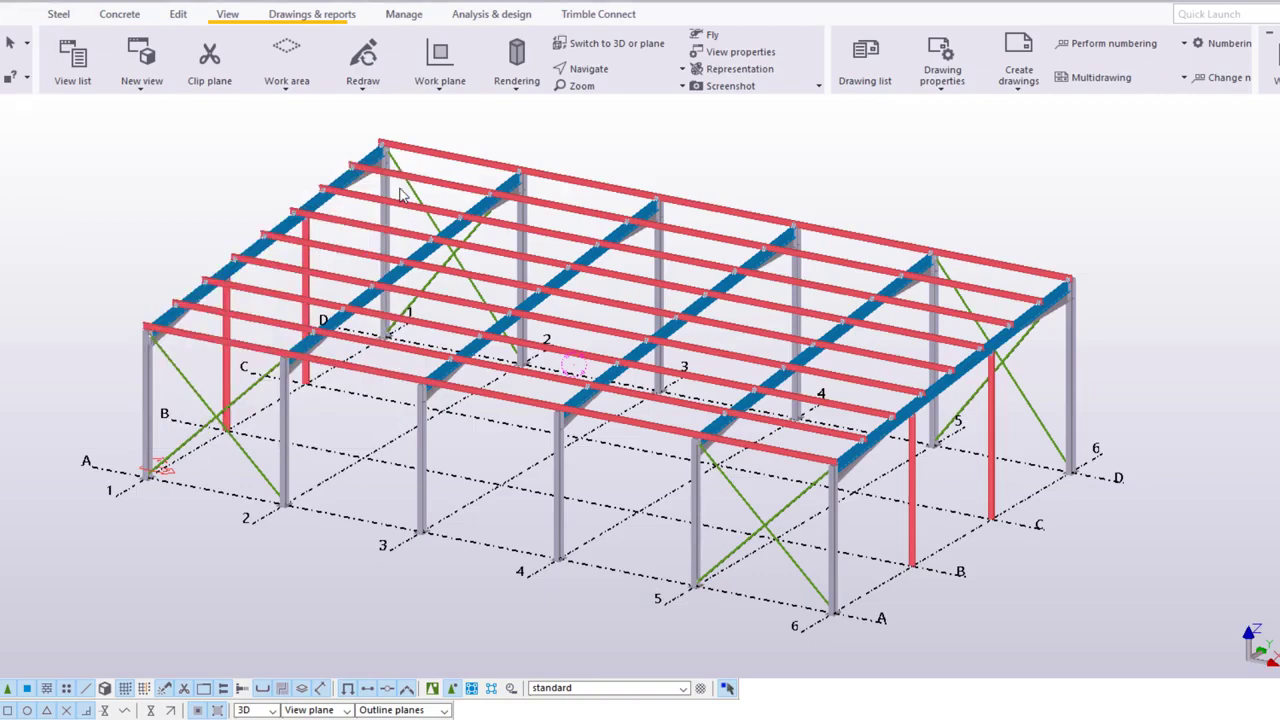
Create a basic Plane XY view at coordinate -350.
{"action": "left_click", "coordinate": [131, 84]}
{"action": "left_click", "coordinate": [146, 113]}
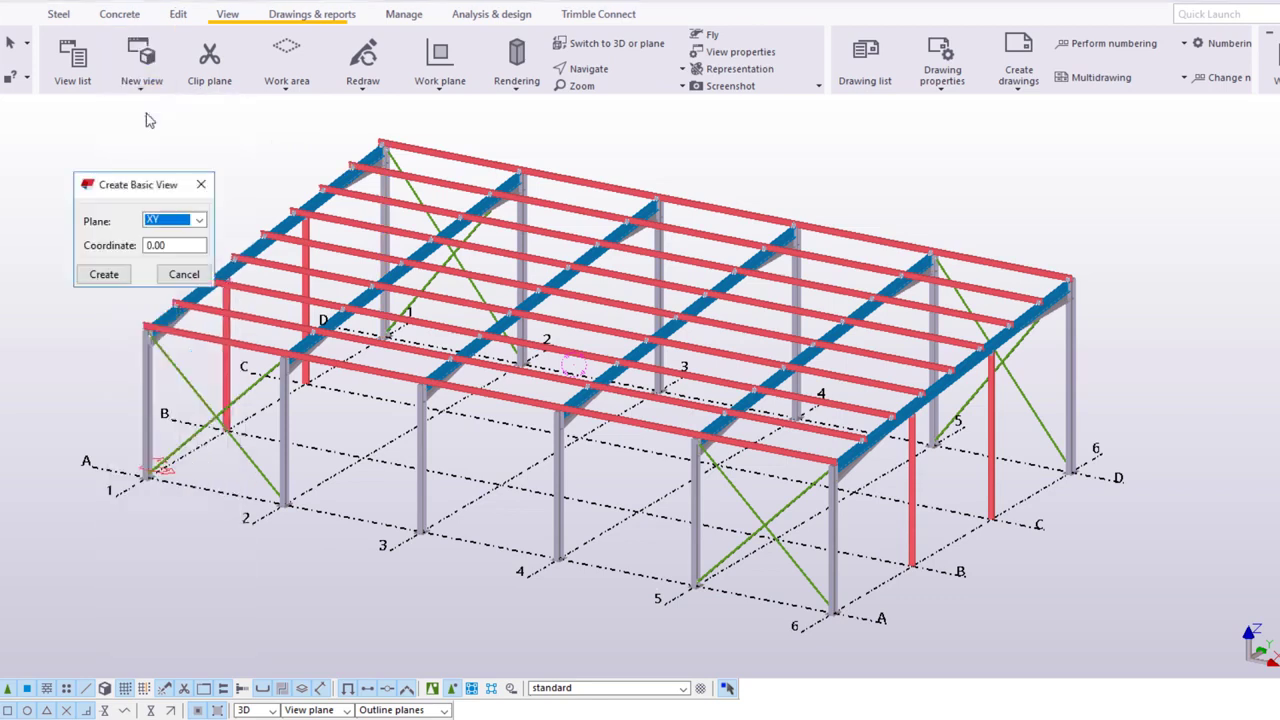
{"action": "key", "text": "Tab"}
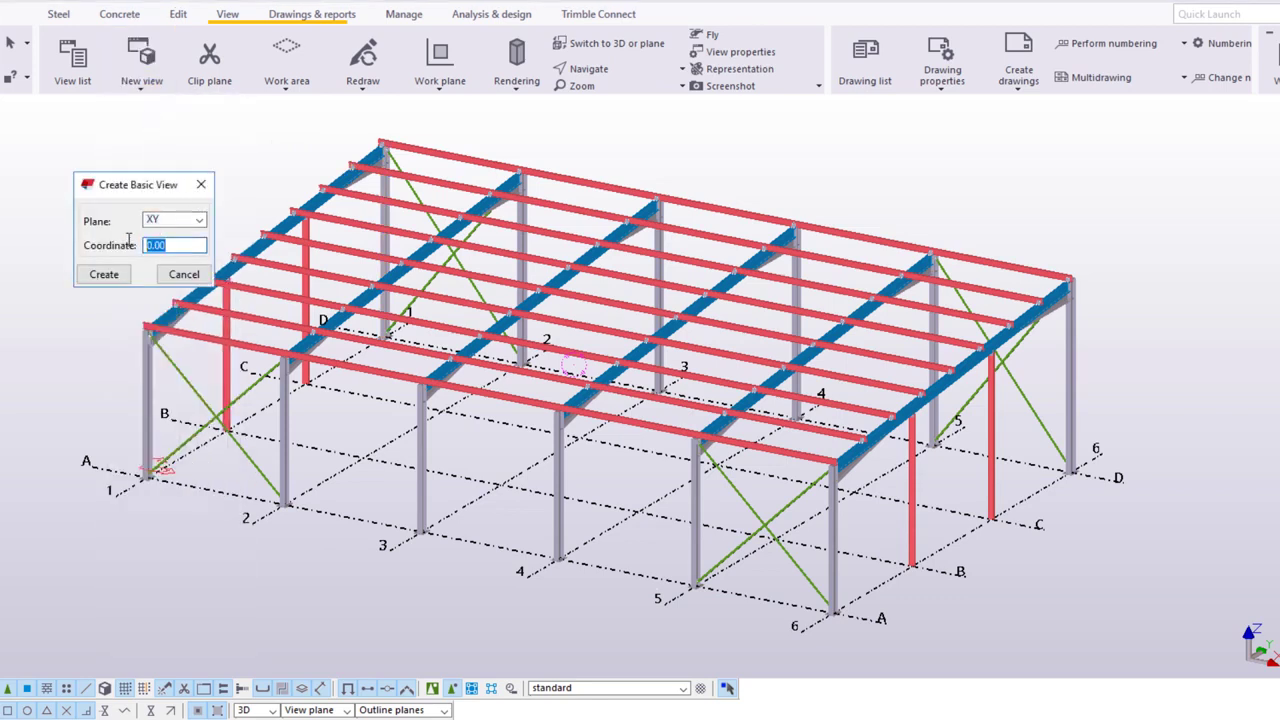
{"action": "type", "text": "-350"}
{"action": "left_click", "coordinate": [104, 276]}
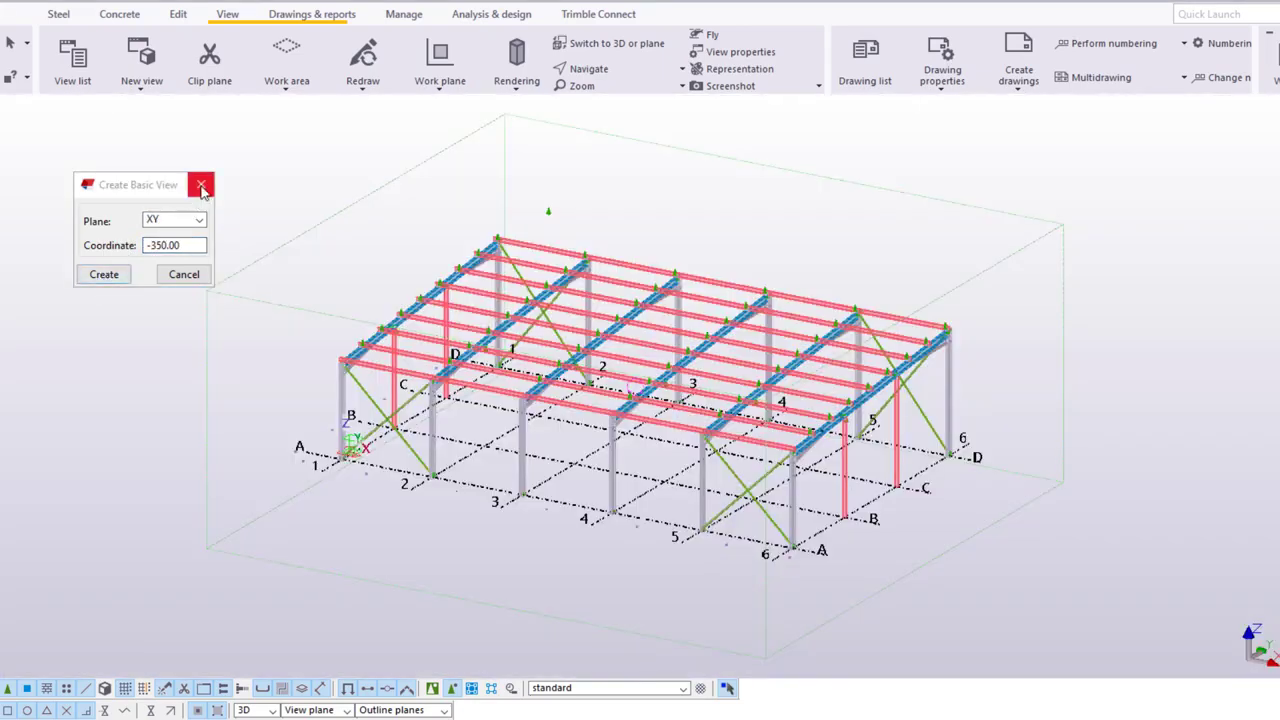
{"action": "left_click", "coordinate": [201, 186]}
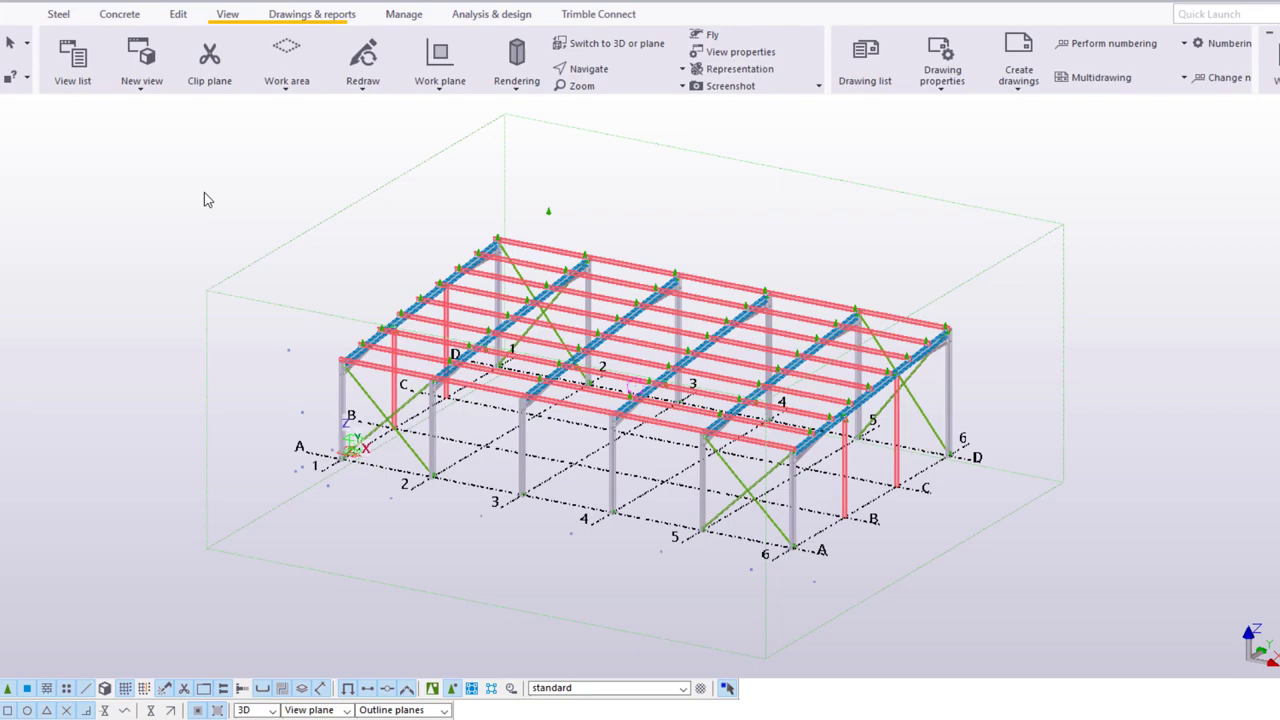
Load the Grid-Plan view settings into the new view and rename it 'Plan @ -350'.
{"action": "double_click", "coordinate": [204, 193]}
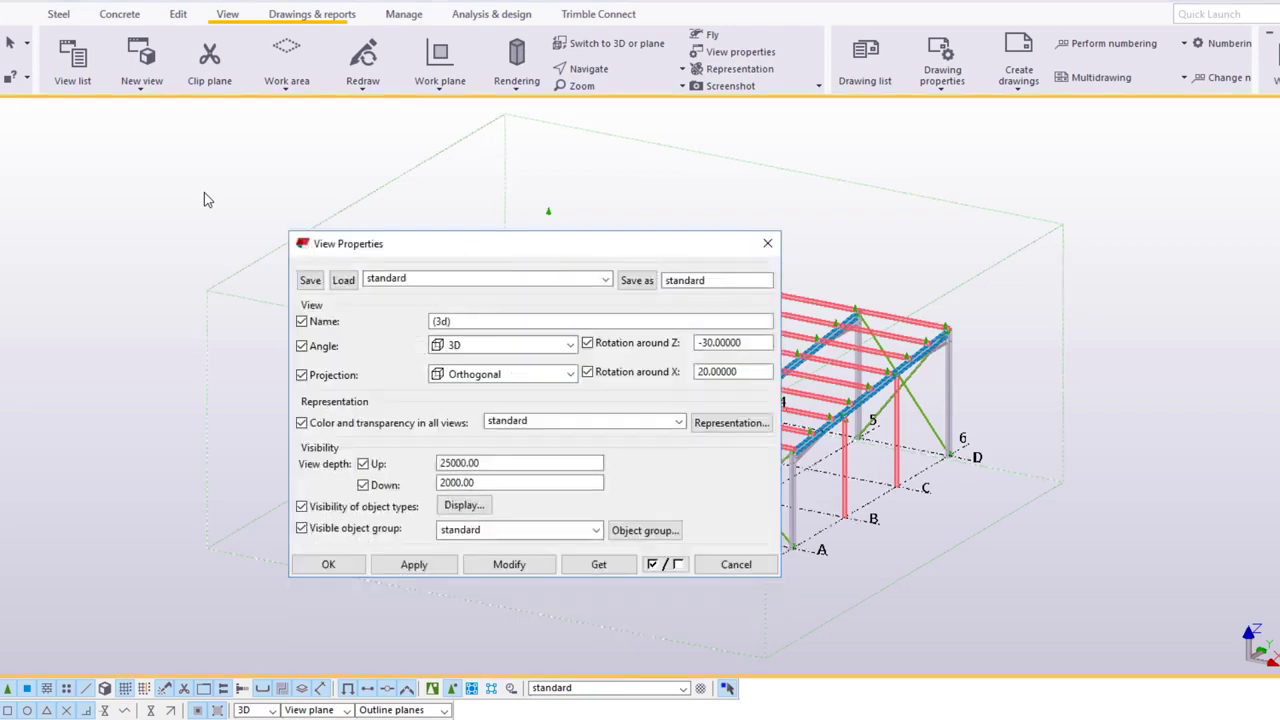
{"action": "left_click", "coordinate": [605, 279]}
{"action": "left_click", "coordinate": [518, 326]}
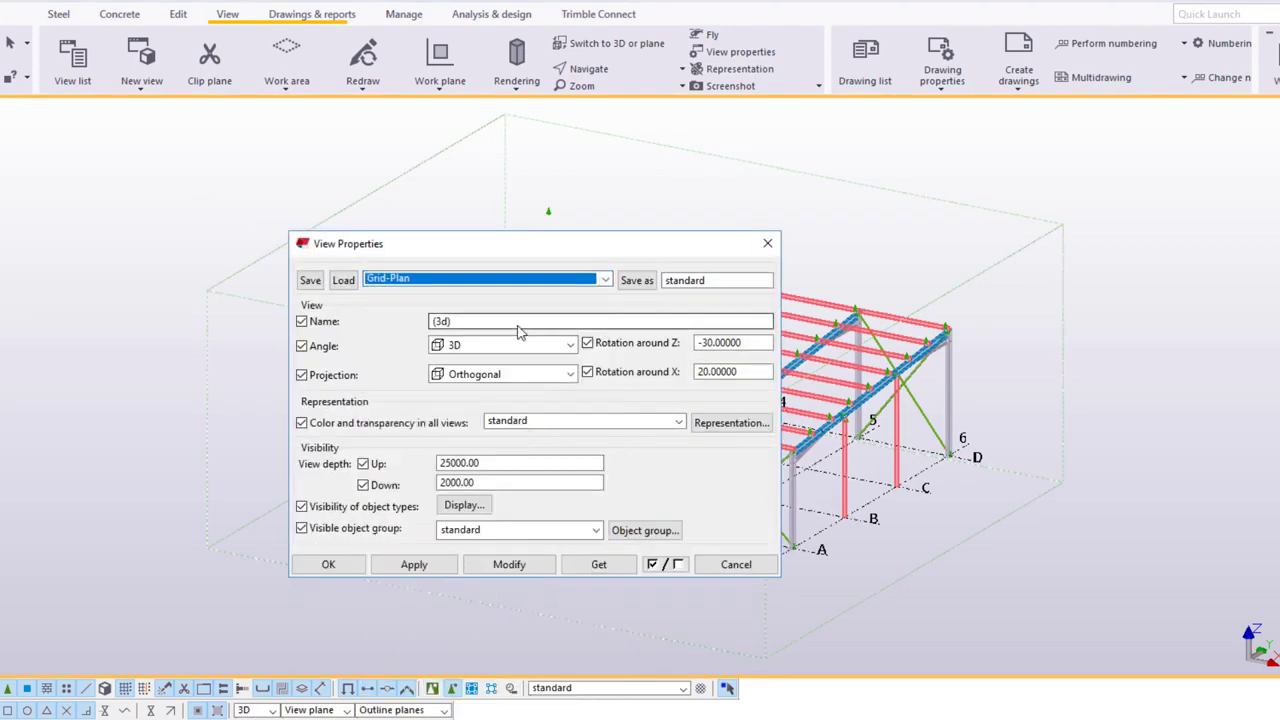
{"action": "left_click", "coordinate": [342, 281]}
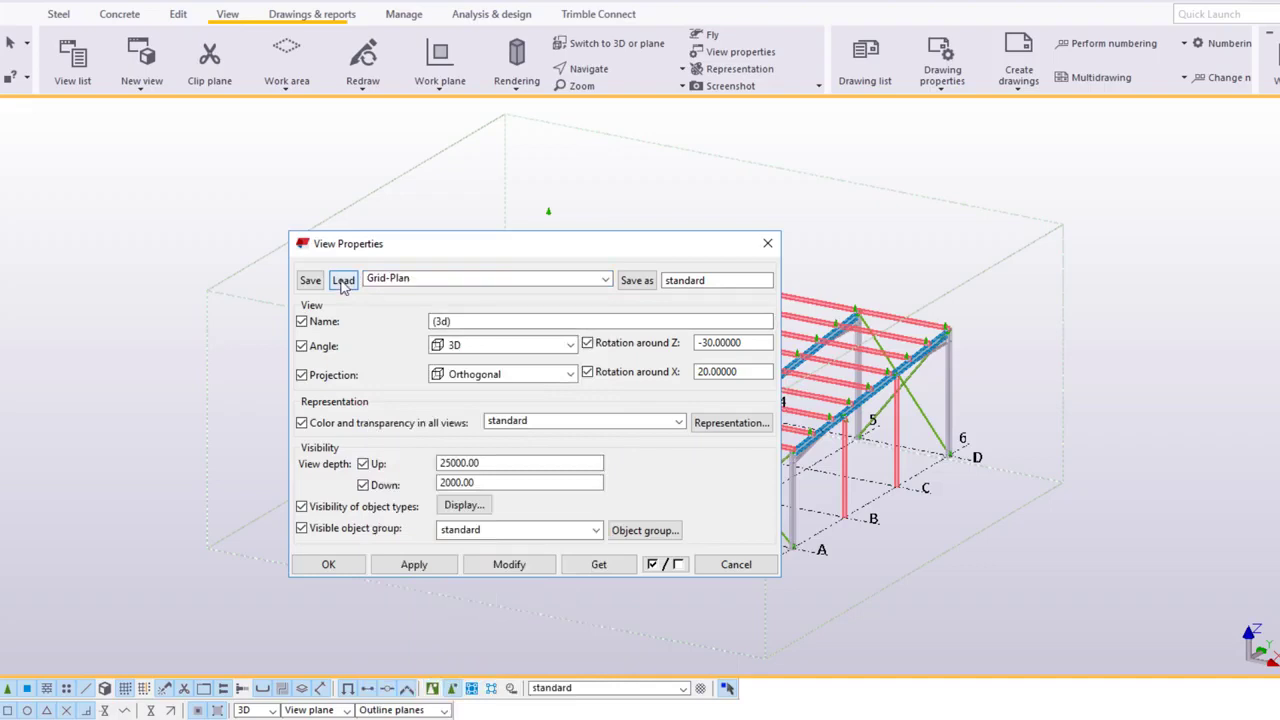
{"action": "left_click", "coordinate": [488, 320]}
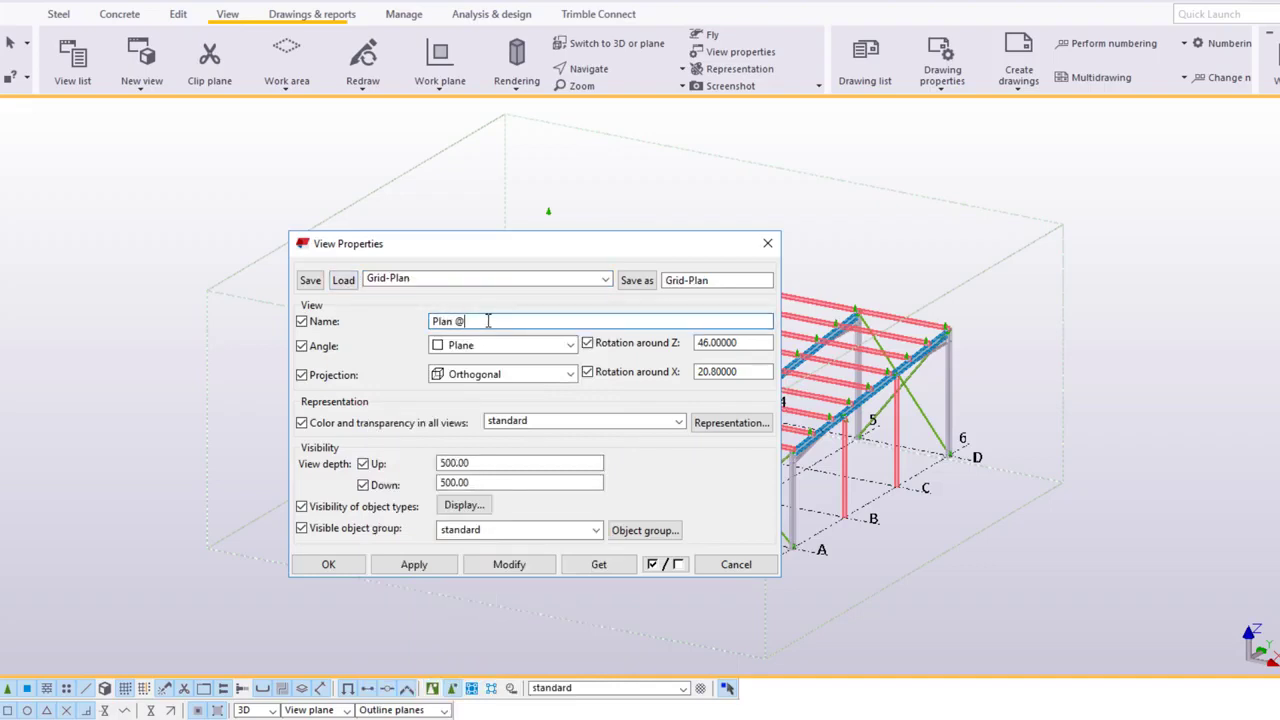
{"action": "type", "text": "-350"}
{"action": "left_click", "coordinate": [495, 566]}
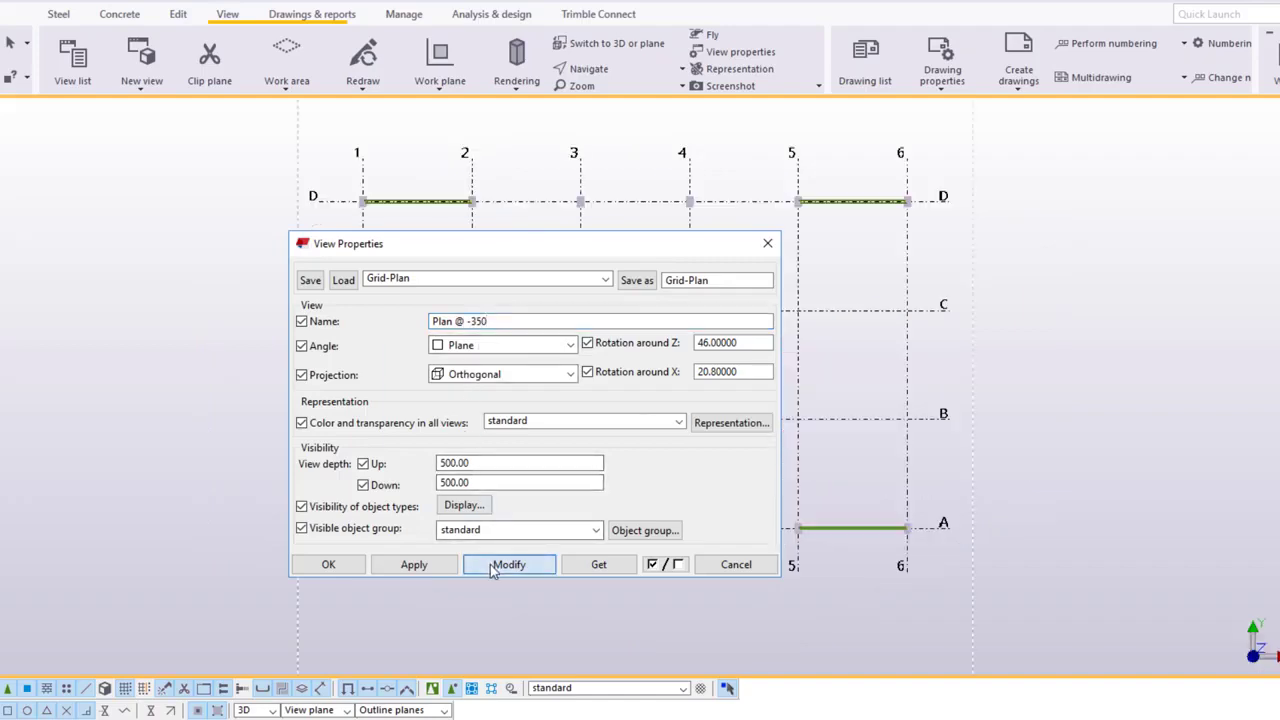
{"action": "left_click", "coordinate": [330, 565]}
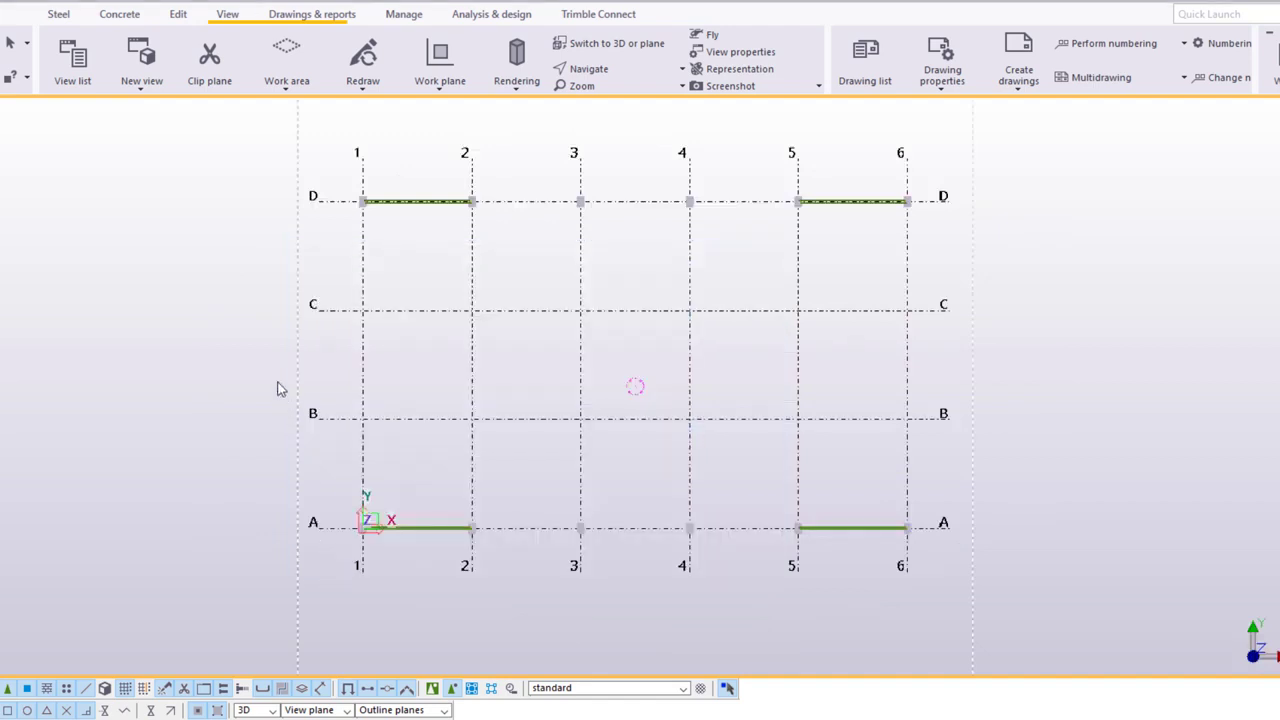
Start a general arrangement drawing from the Plan @ -350 view's context menu.
{"action": "right_click", "coordinate": [244, 342]}
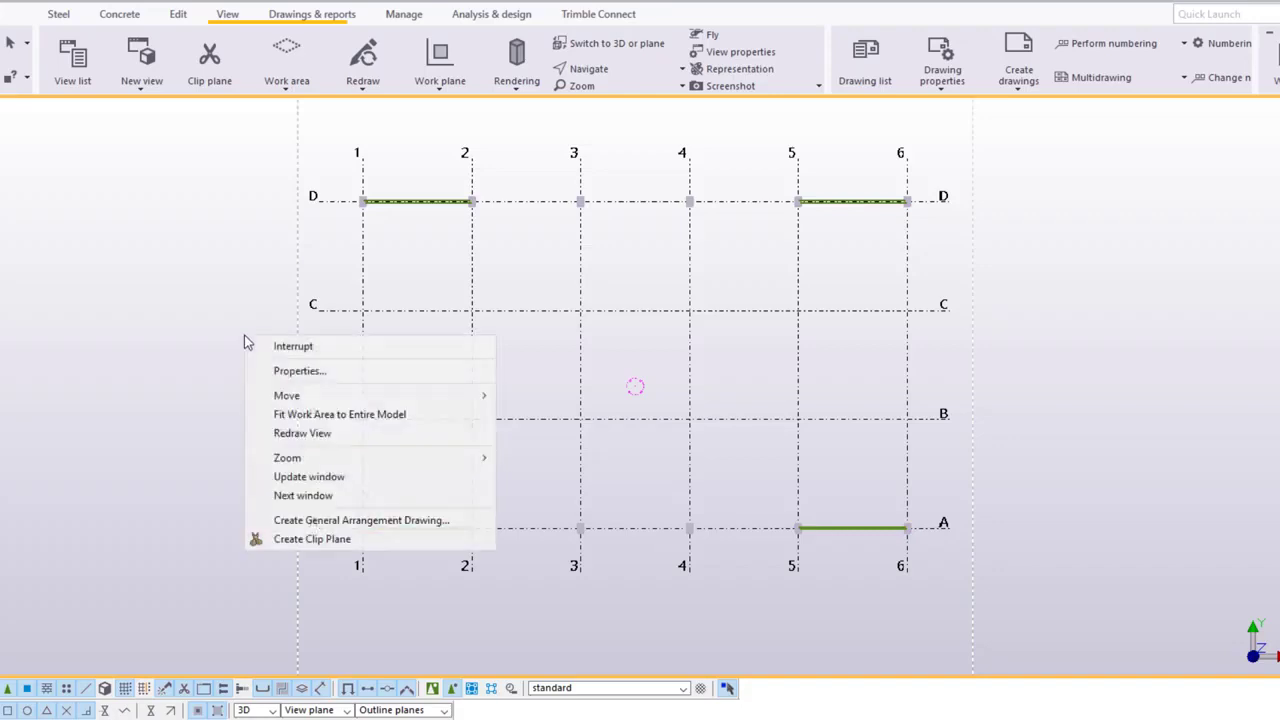
{"action": "left_click", "coordinate": [291, 524]}
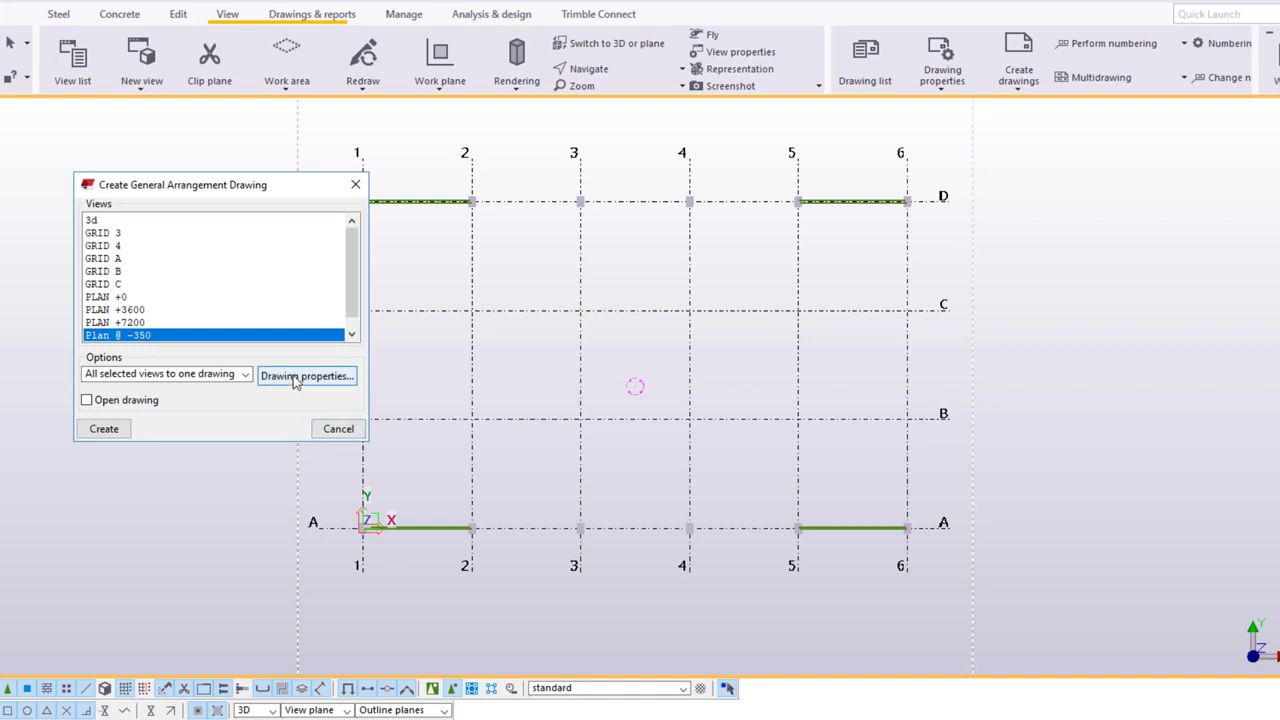
Load the anchor_bolt_plan drawing properties so the drawing is named 'Anchor bolt plan'.
{"action": "left_click", "coordinate": [295, 378]}
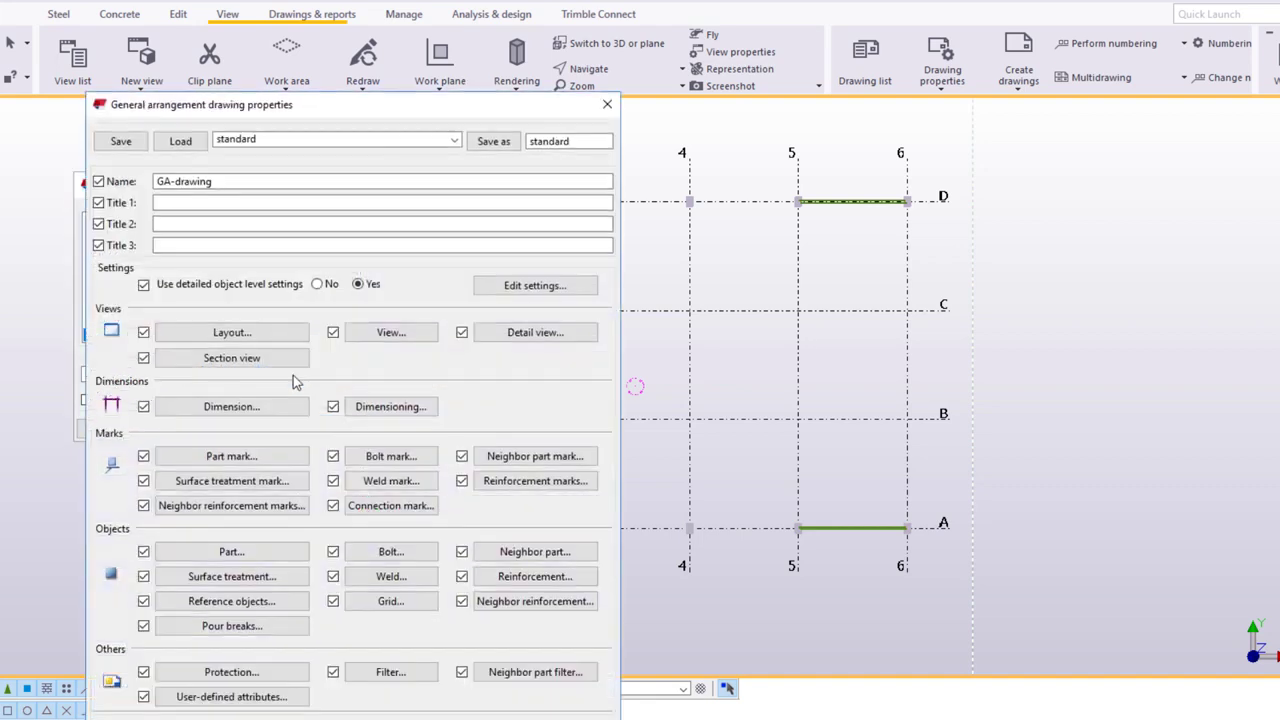
{"action": "left_click", "coordinate": [430, 141]}
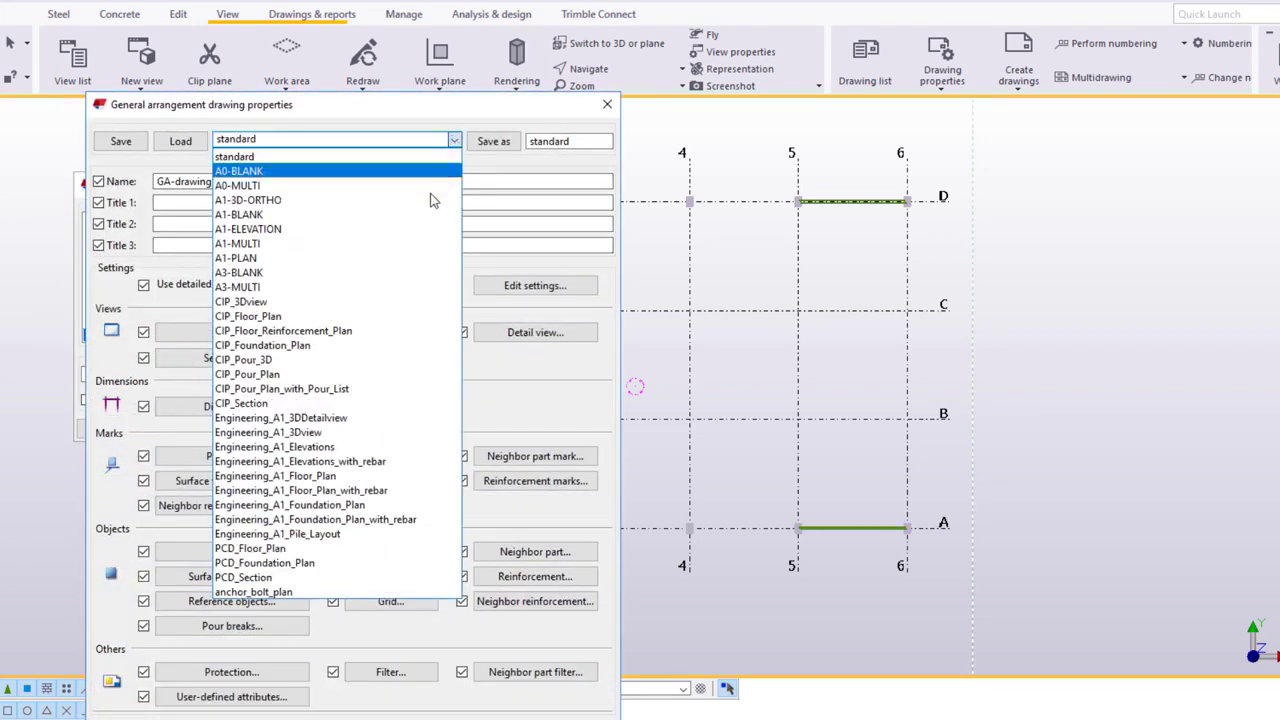
{"action": "left_click", "coordinate": [290, 592]}
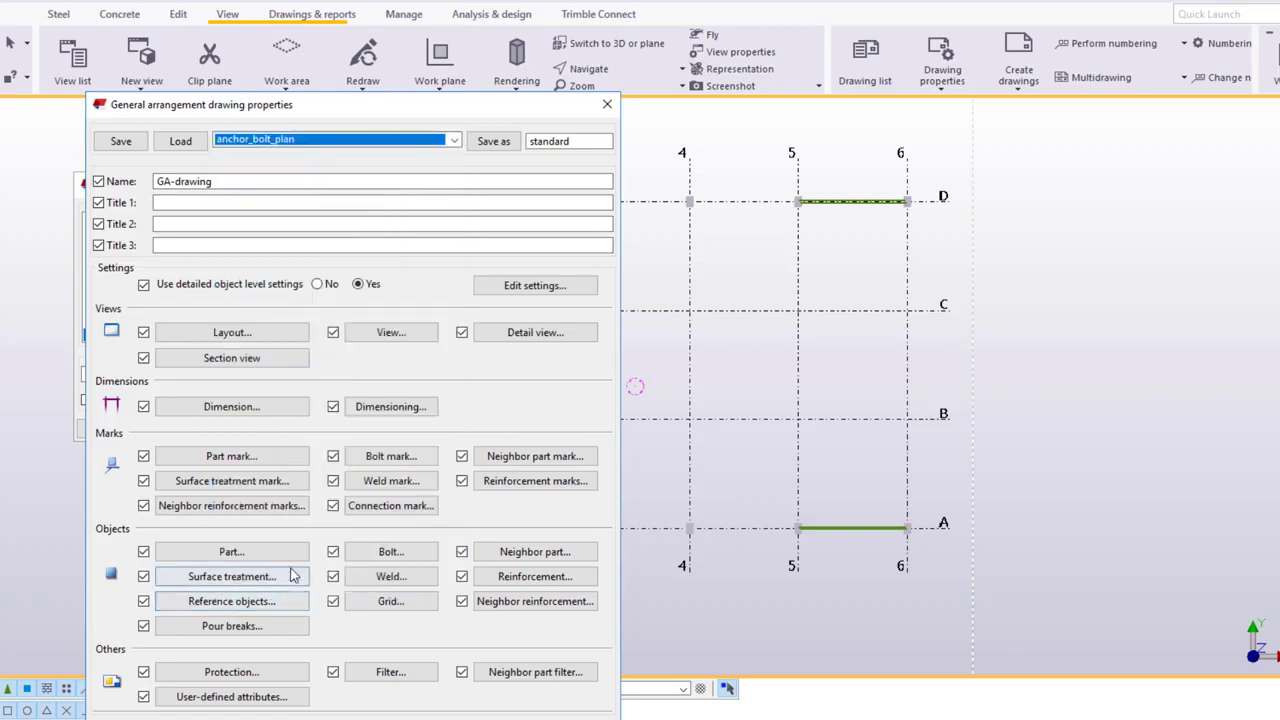
{"action": "left_click", "coordinate": [180, 141]}
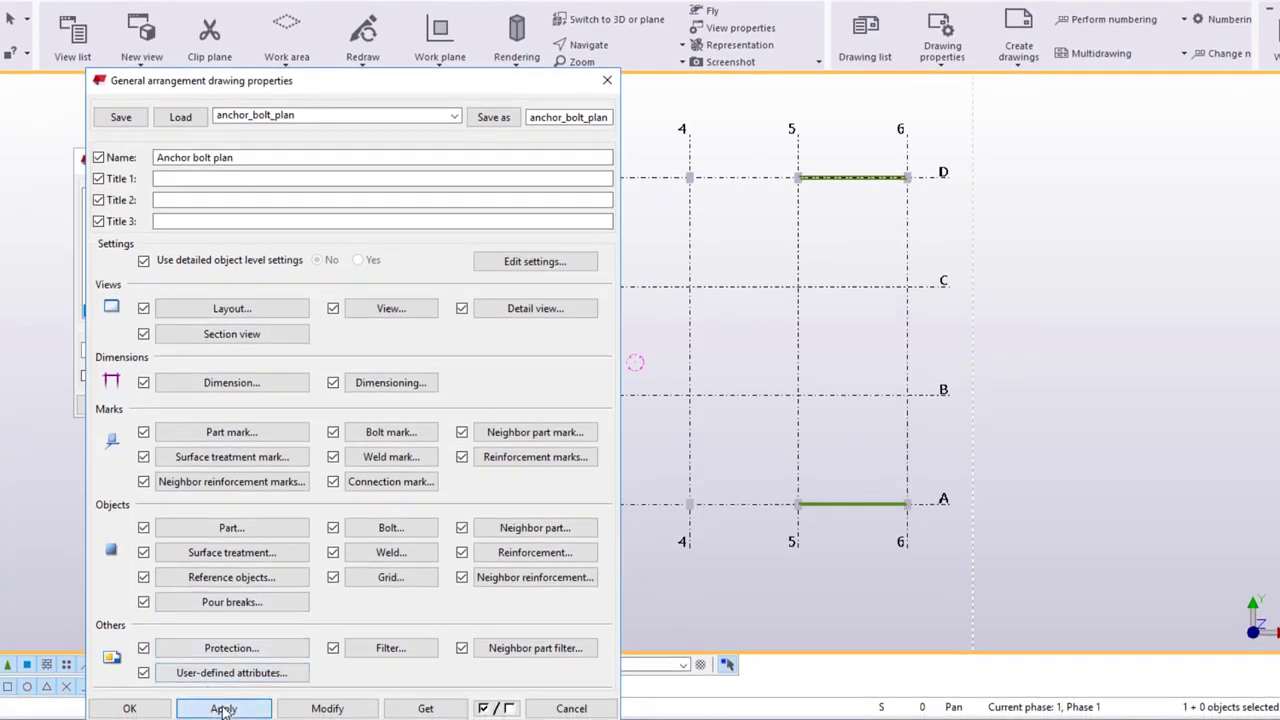
{"action": "left_click", "coordinate": [145, 710]}
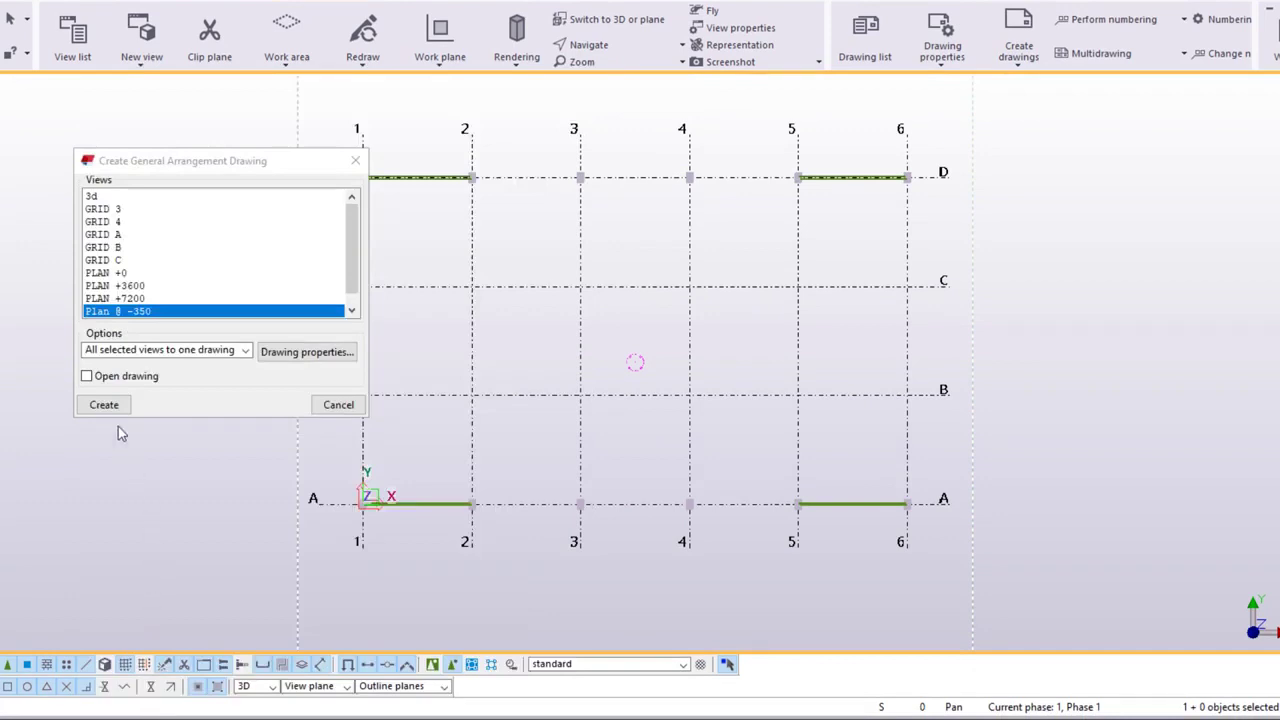
Create and open the Anchor bolt plan GA drawing, with the 2D Library panel shown.
{"action": "left_click", "coordinate": [87, 377]}
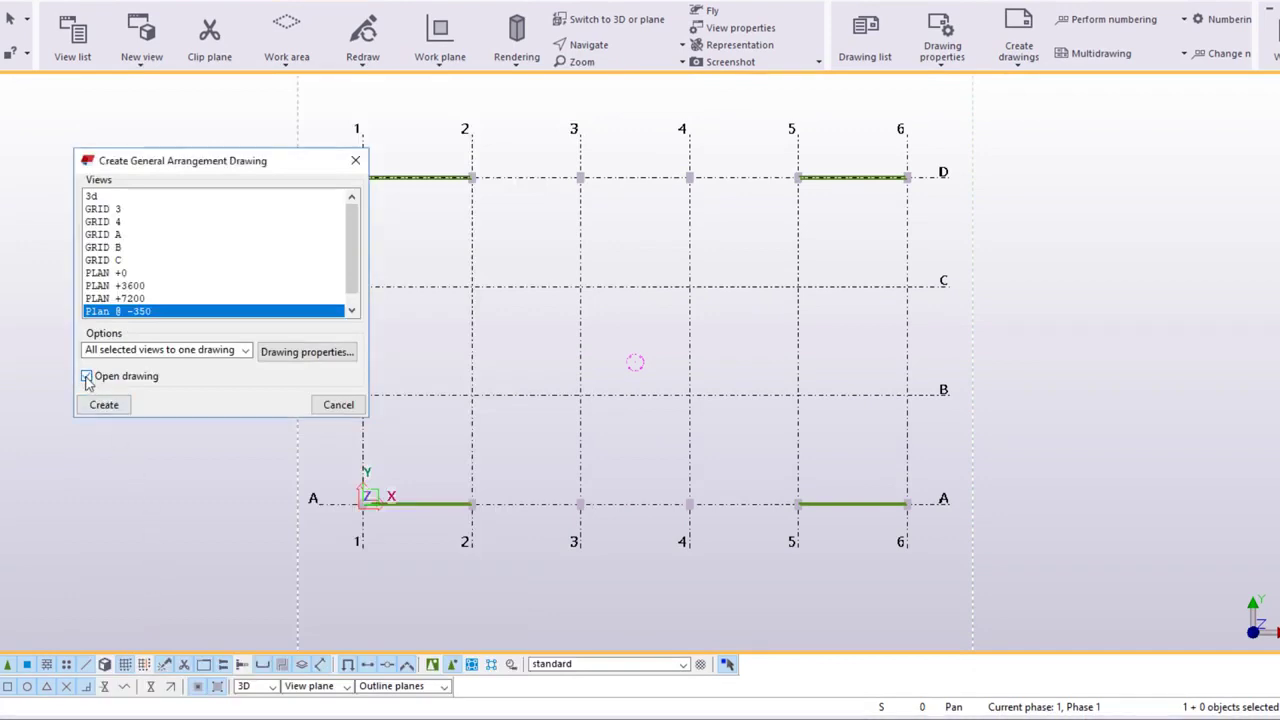
{"action": "left_click", "coordinate": [122, 411]}
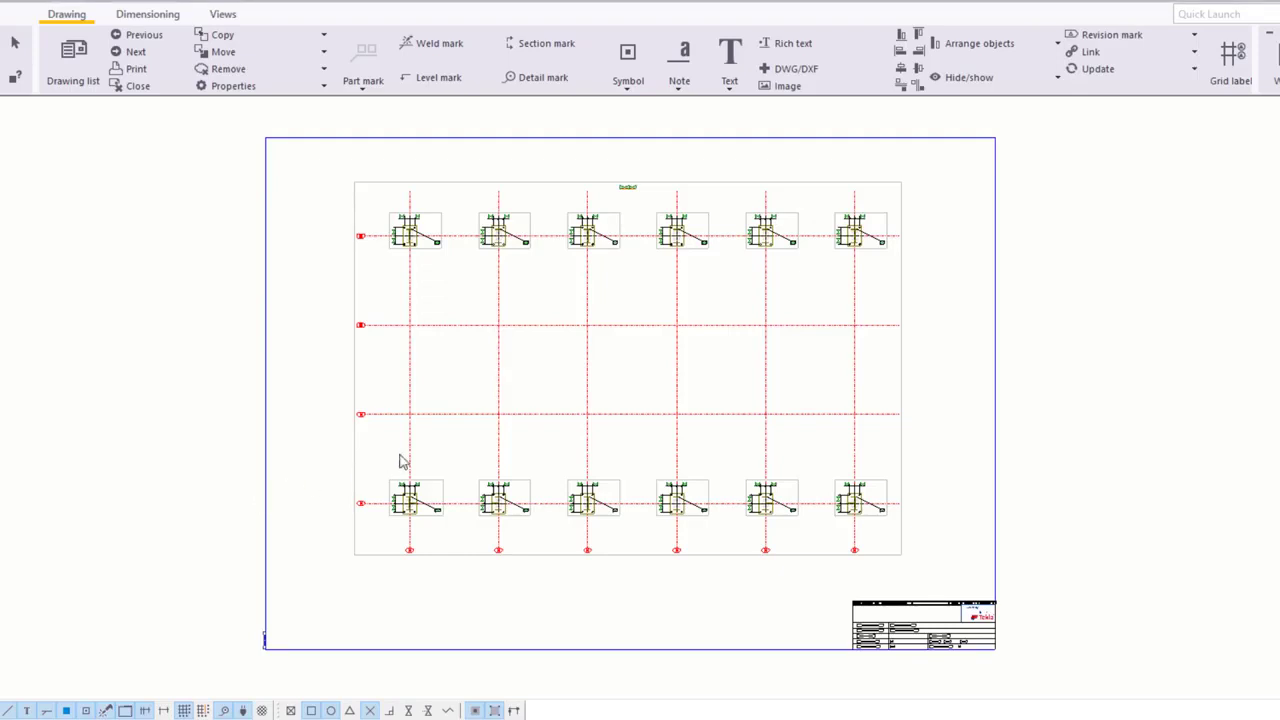
{"action": "left_click", "coordinate": [1263, 110]}
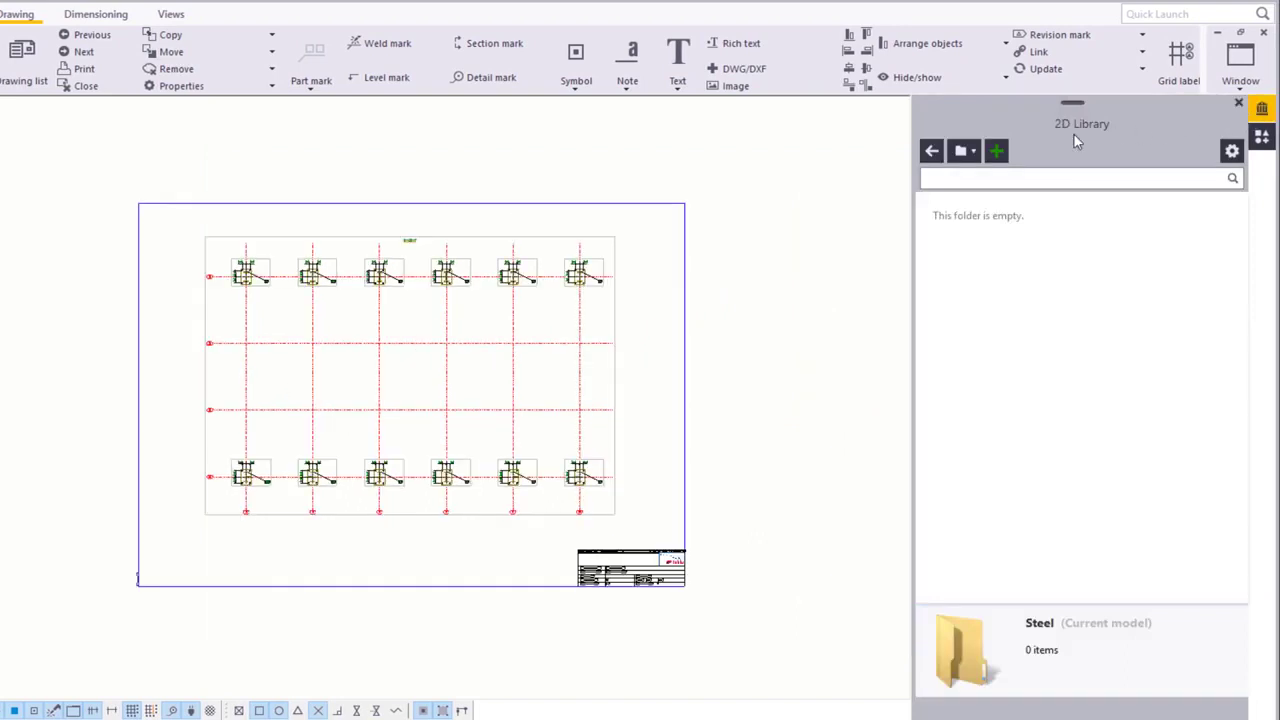
Switch the 2D Library to System, open its Steel folder, and select the plan view.
{"action": "left_click", "coordinate": [975, 150]}
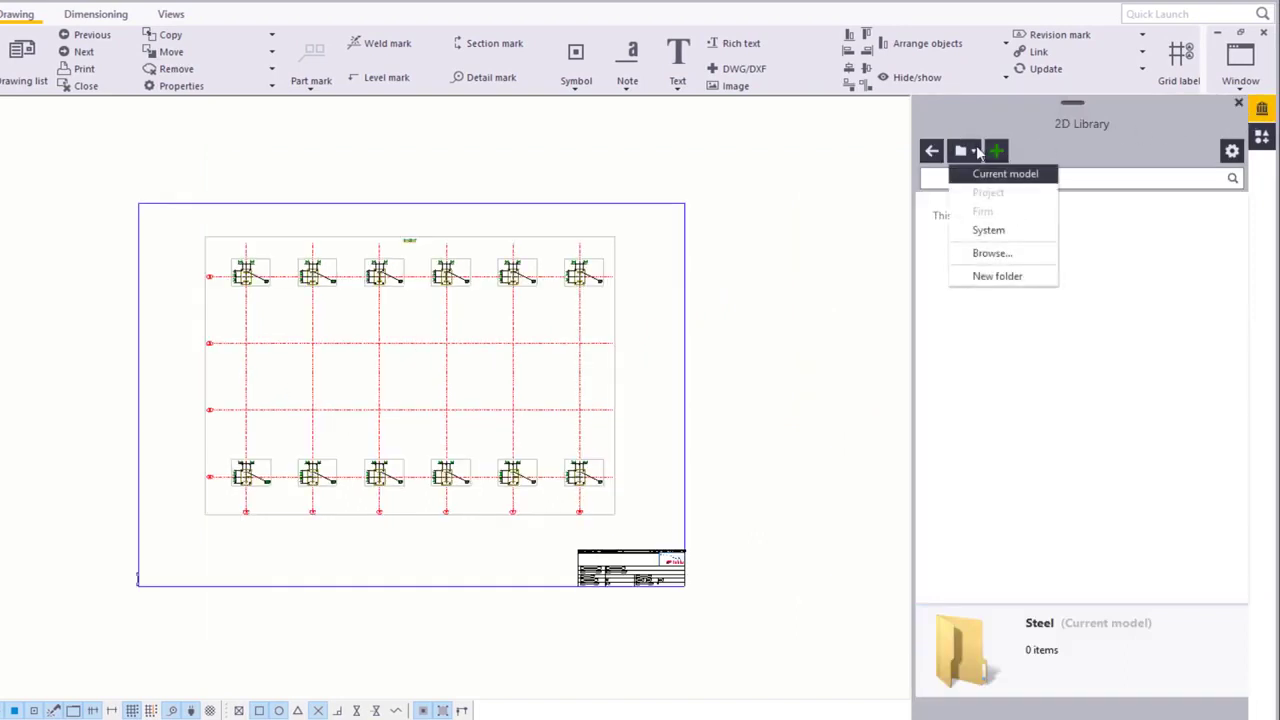
{"action": "left_click", "coordinate": [1027, 232]}
{"action": "double_click", "coordinate": [1195, 248]}
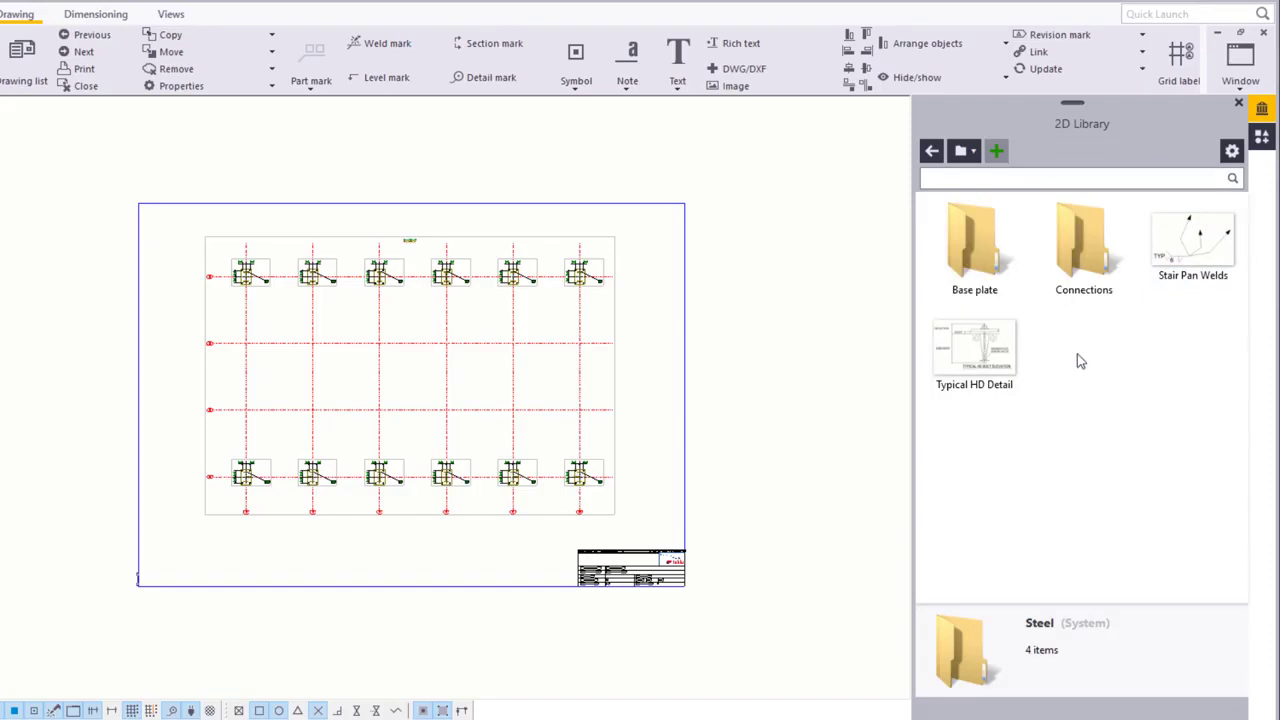
{"action": "left_click", "coordinate": [207, 443]}
Shift the plan view left and free-place the Typical HD Detail to its right.
{"action": "left_click_drag", "start_coordinate": [200, 443], "coordinate": [177, 437]}
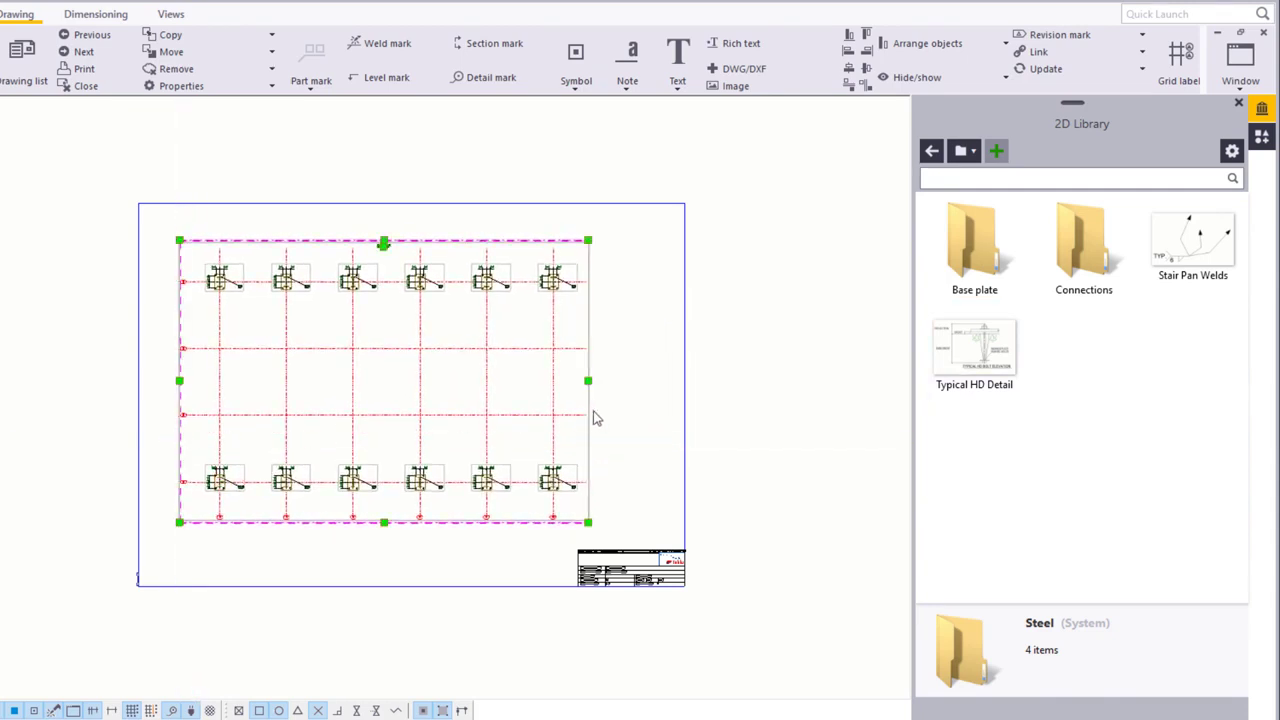
{"action": "left_click", "coordinate": [634, 417]}
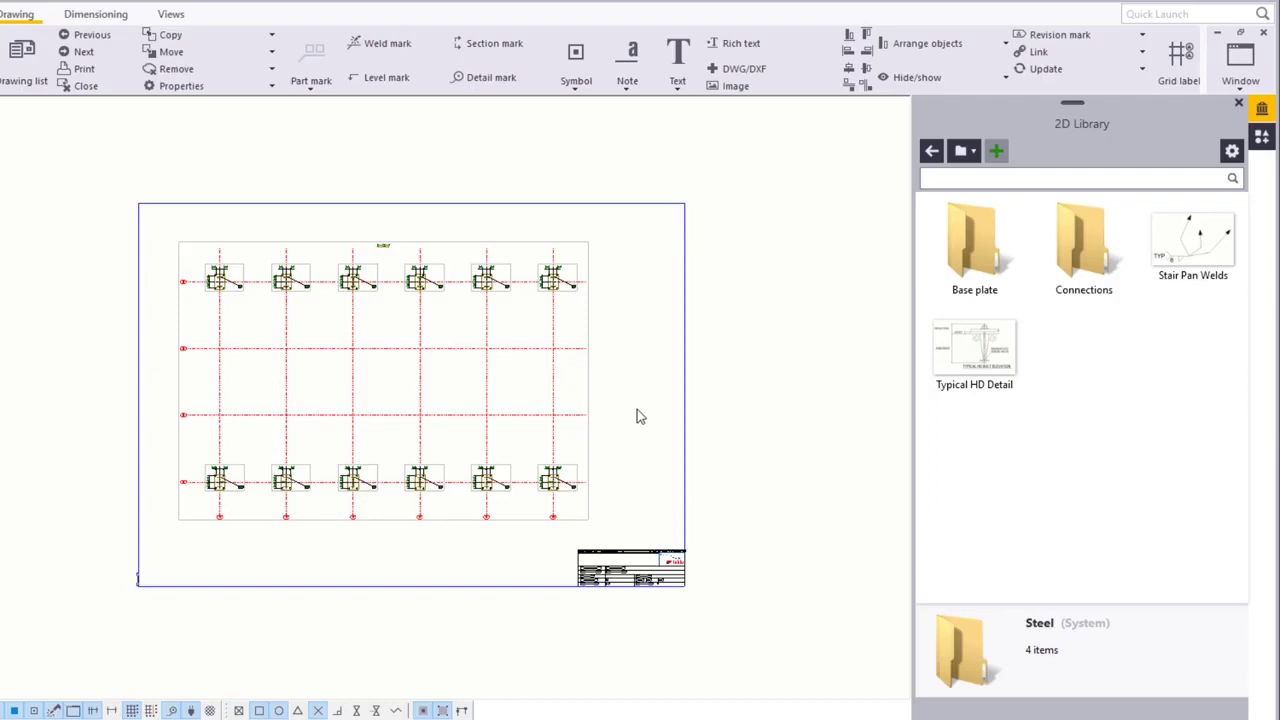
{"action": "left_click", "coordinate": [987, 366]}
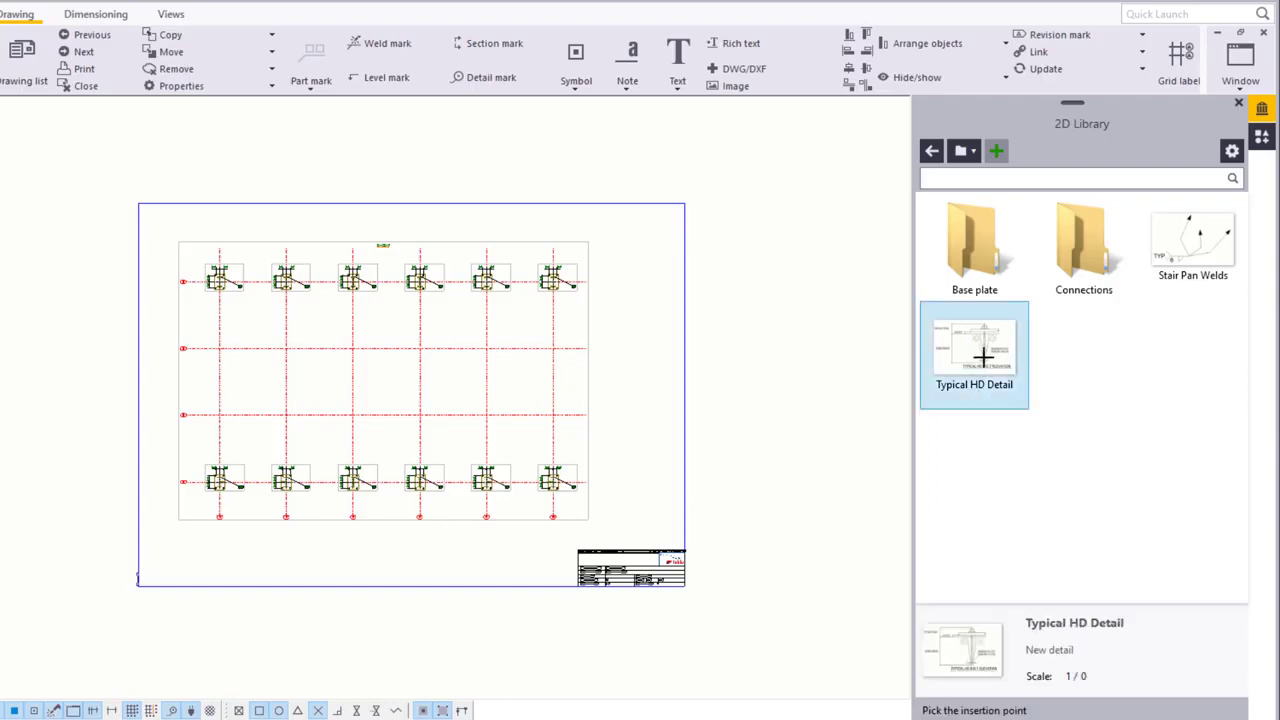
{"action": "right_click", "coordinate": [606, 291]}
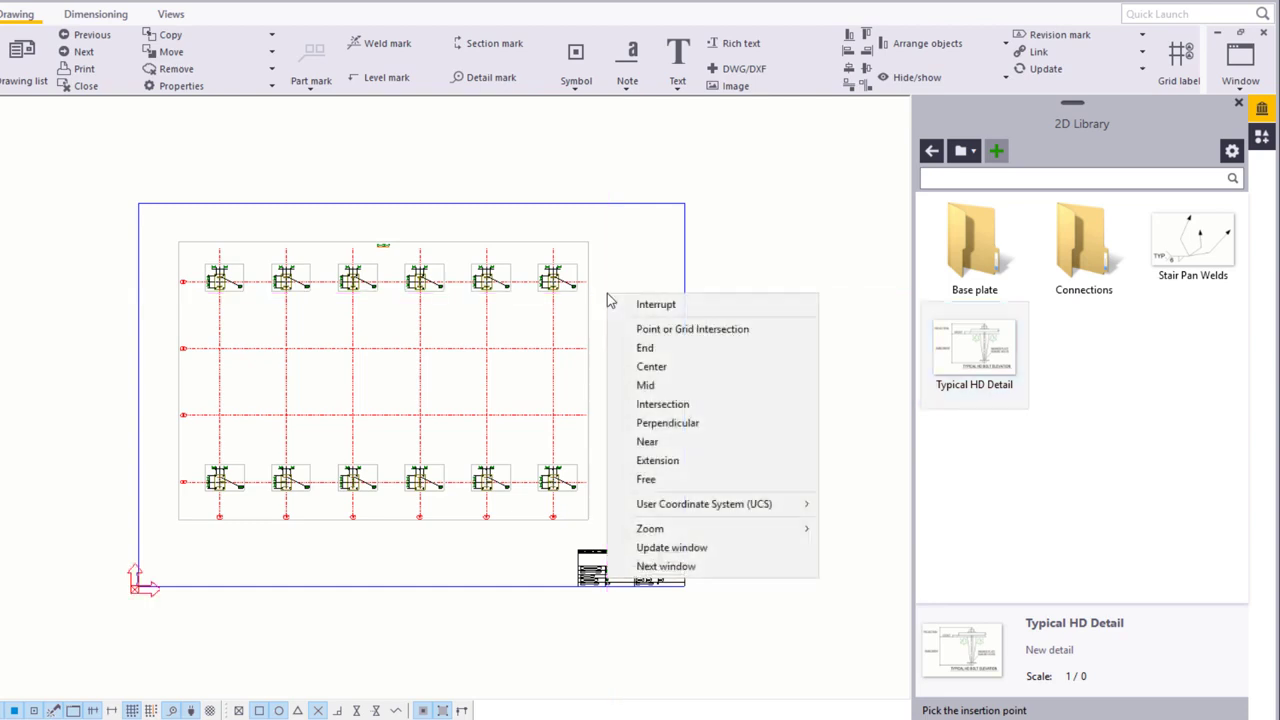
{"action": "left_click", "coordinate": [676, 483]}
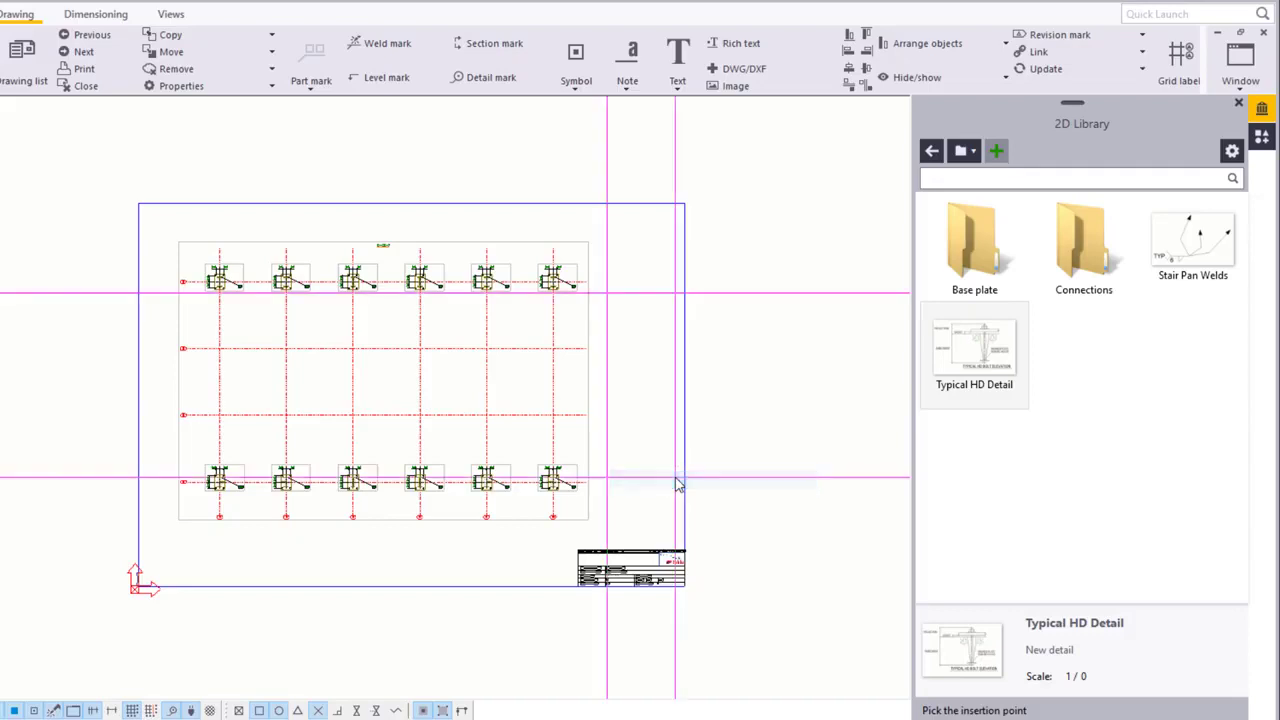
{"action": "left_click", "coordinate": [606, 293]}
{"action": "right_click", "coordinate": [619, 318]}
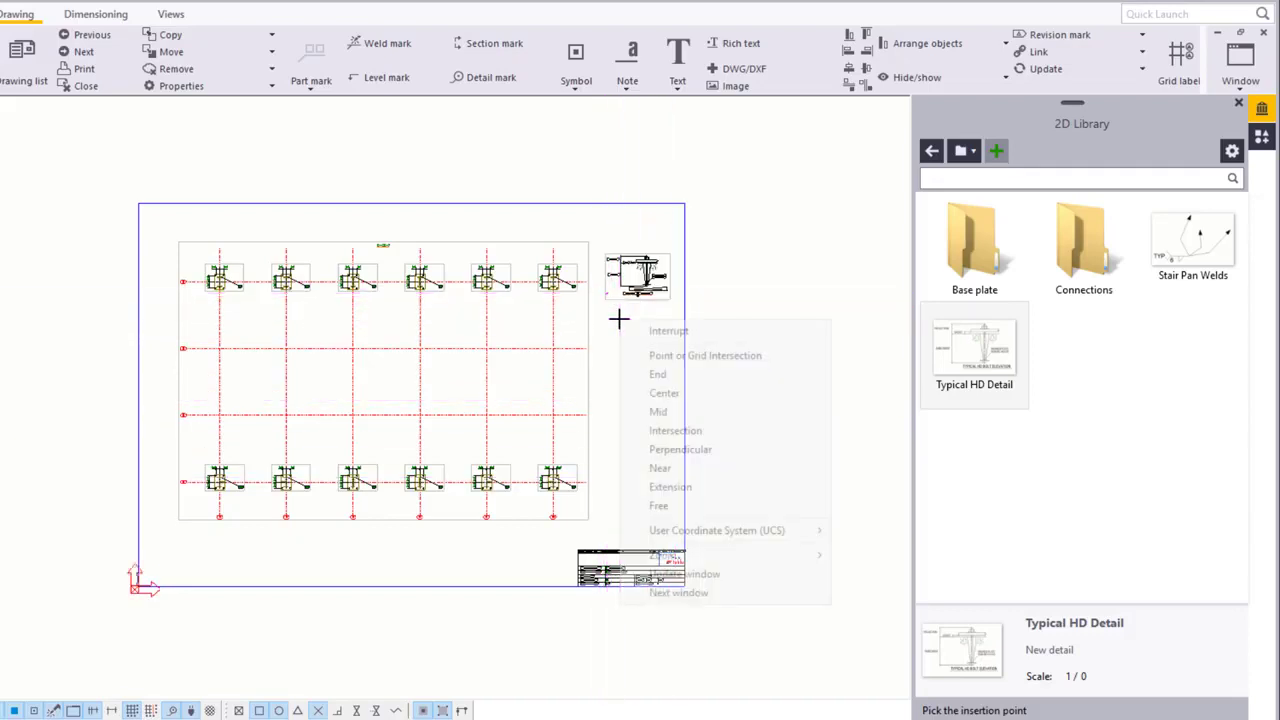
{"action": "key", "text": "Escape"}
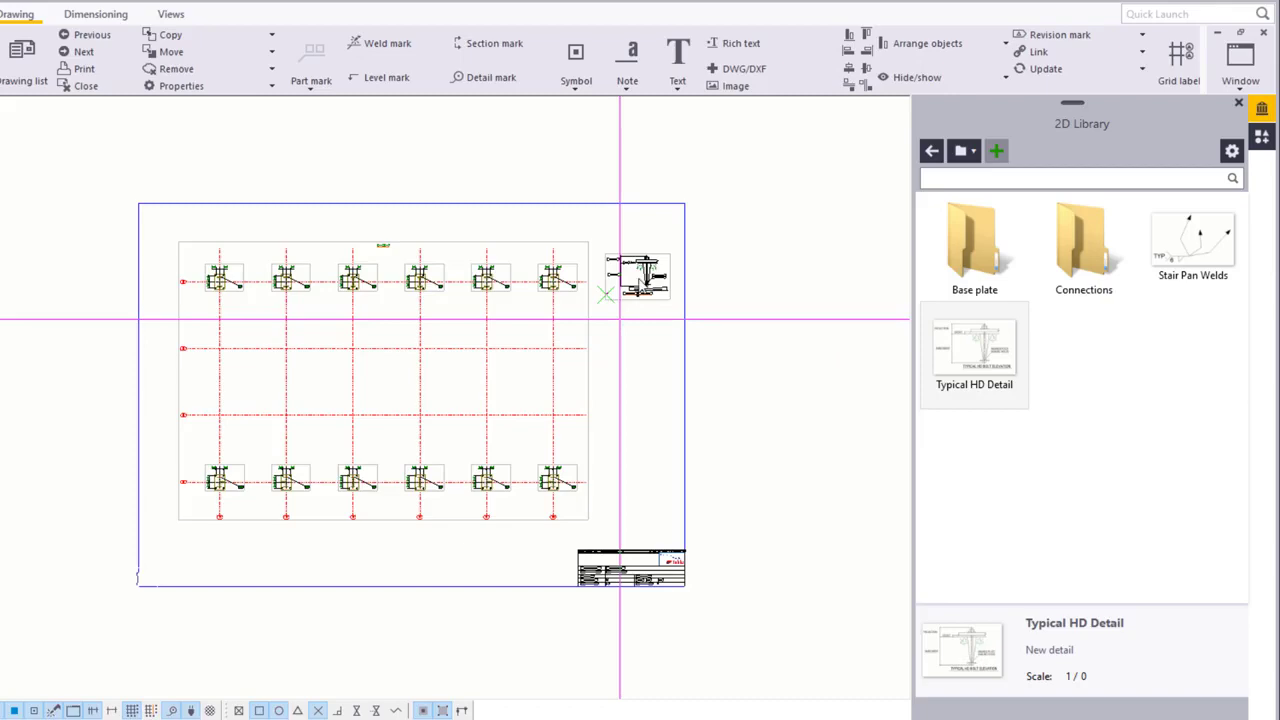
Zoom in on the Typical HD Detail and explode it into separate objects.
{"action": "scroll", "coordinate": [645, 280], "scroll_direction": "up", "scroll_amount": 6}
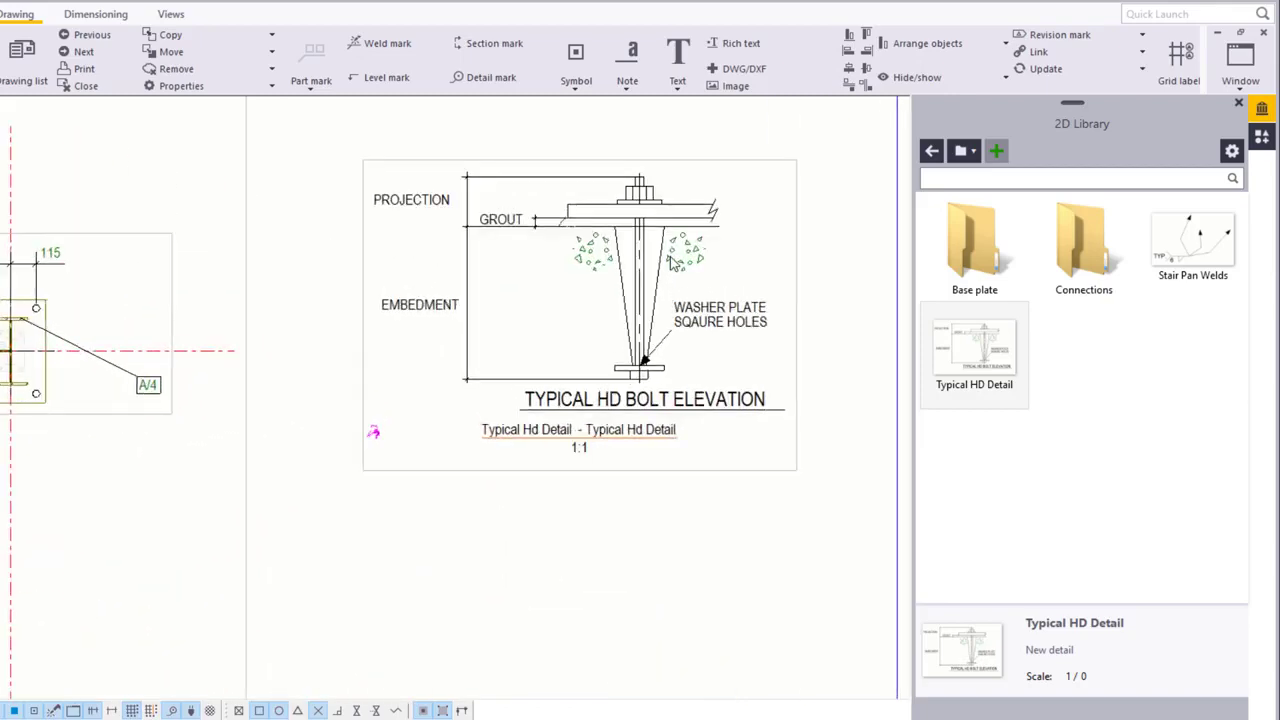
{"action": "scroll", "coordinate": [673, 260], "scroll_direction": "up", "scroll_amount": 2}
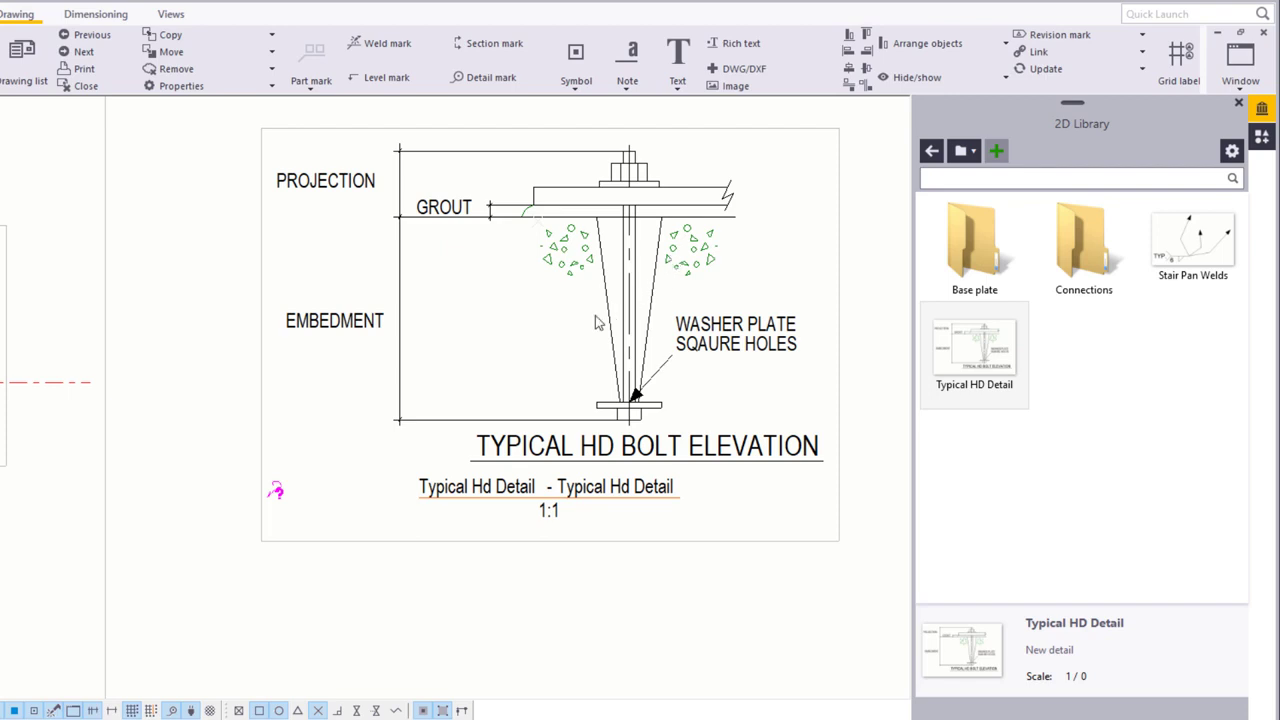
{"action": "right_click", "coordinate": [451, 425]}
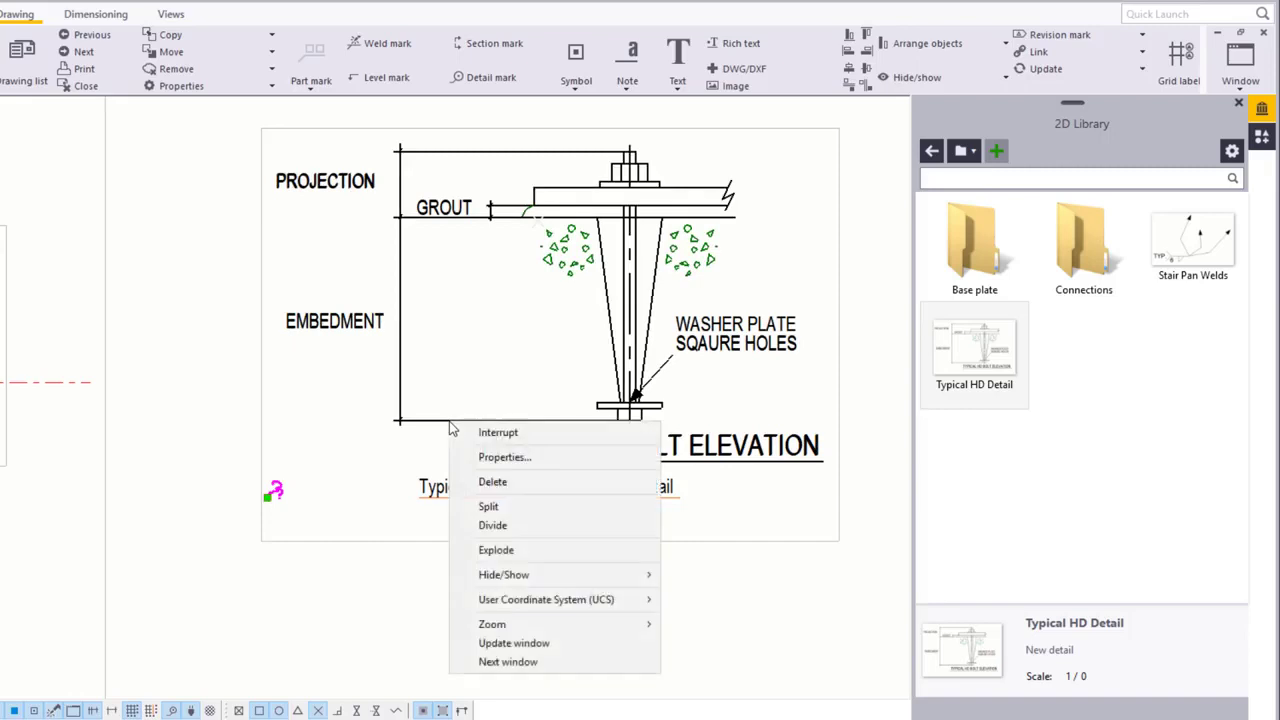
{"action": "left_click", "coordinate": [537, 553]}
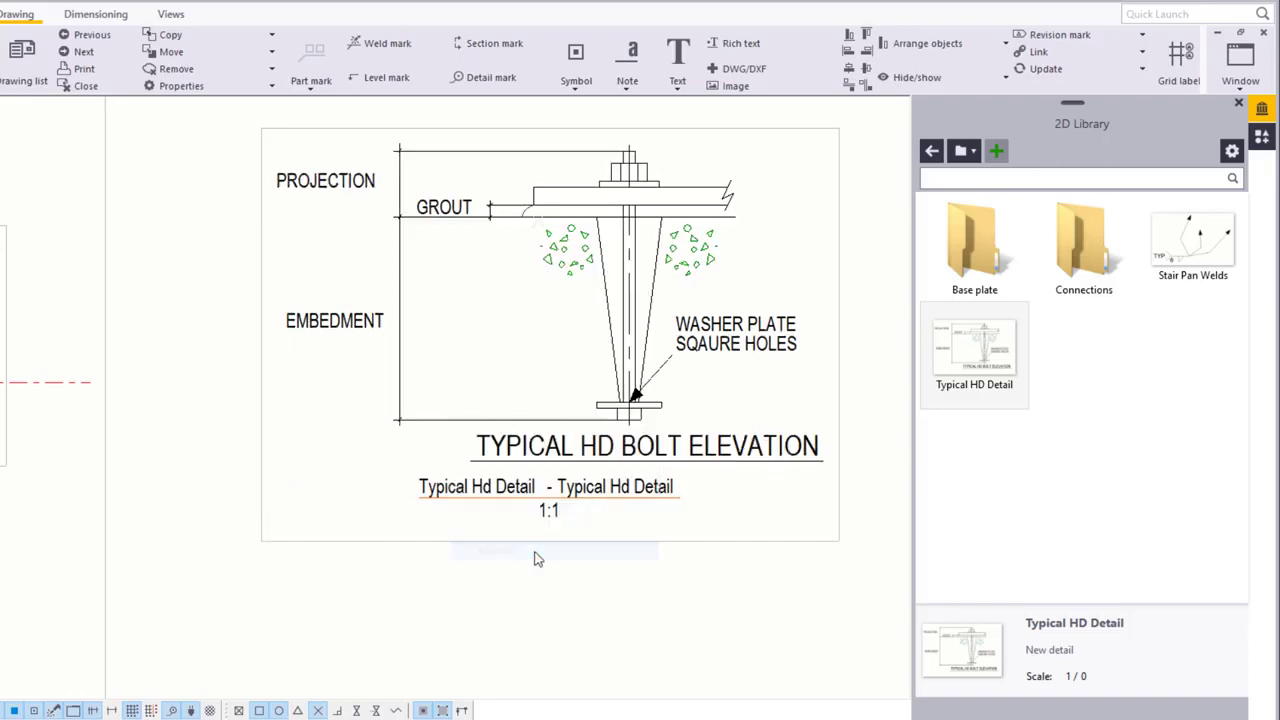
Replace the GROUT label text with '25 mm'.
{"action": "double_click", "coordinate": [449, 210]}
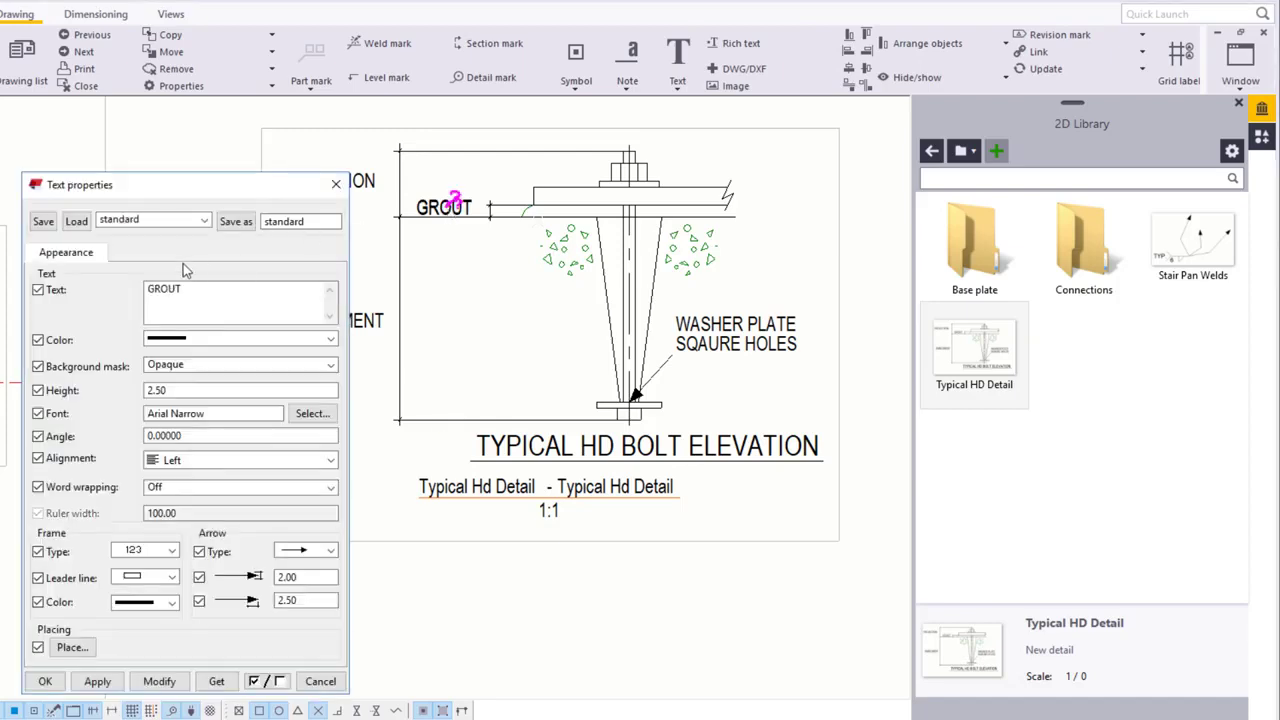
{"action": "double_click", "coordinate": [192, 292]}
{"action": "key", "text": "BackSpace"}
{"action": "type", "text": "25 mm"}
{"action": "left_click", "coordinate": [160, 681]}
{"action": "left_click", "coordinate": [47, 683]}
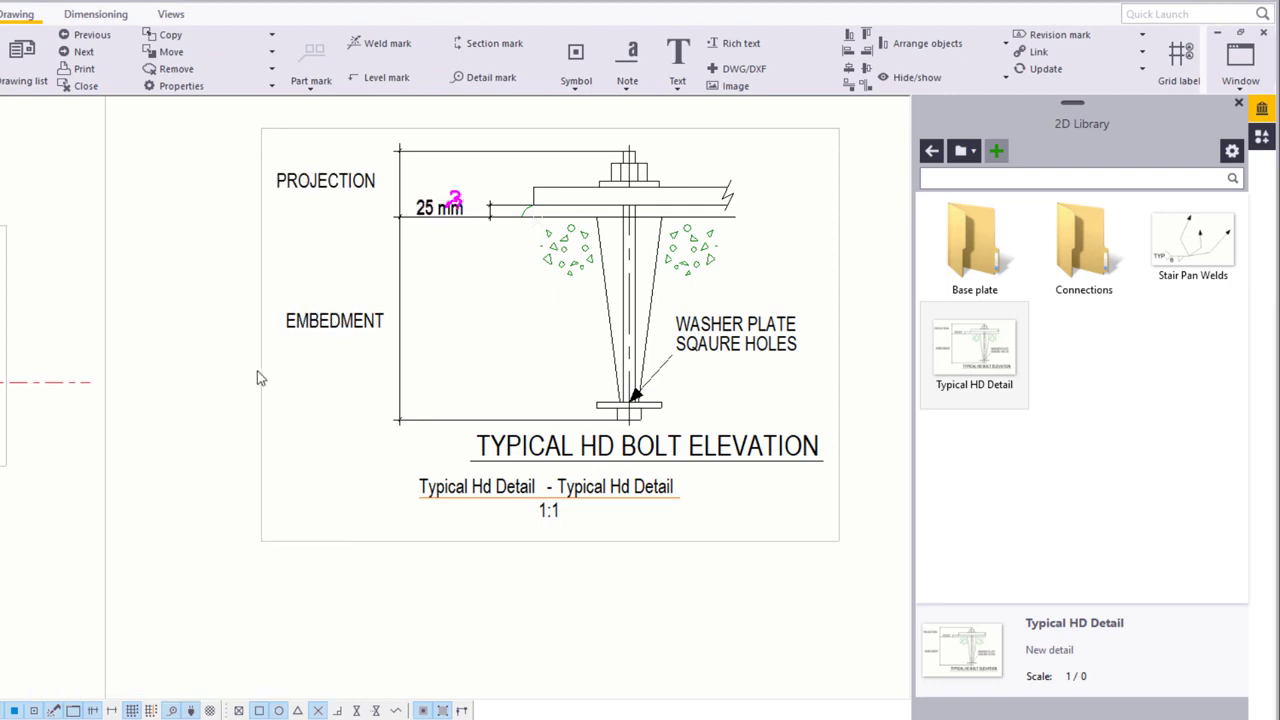
Change the labels to 'EMBEDMENT 400 mm' and 'PROJECTION 100 mm'.
{"action": "double_click", "coordinate": [322, 335]}
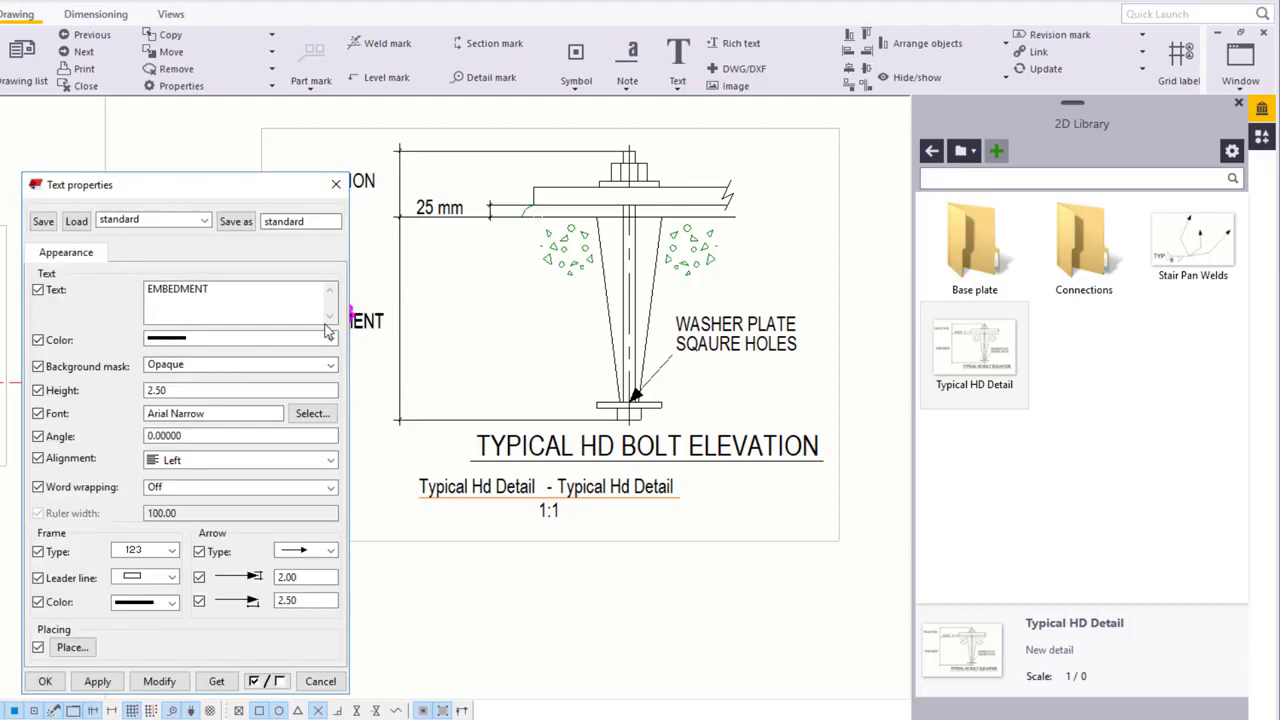
{"action": "left_click", "coordinate": [260, 290]}
{"action": "type", "text": "400"}
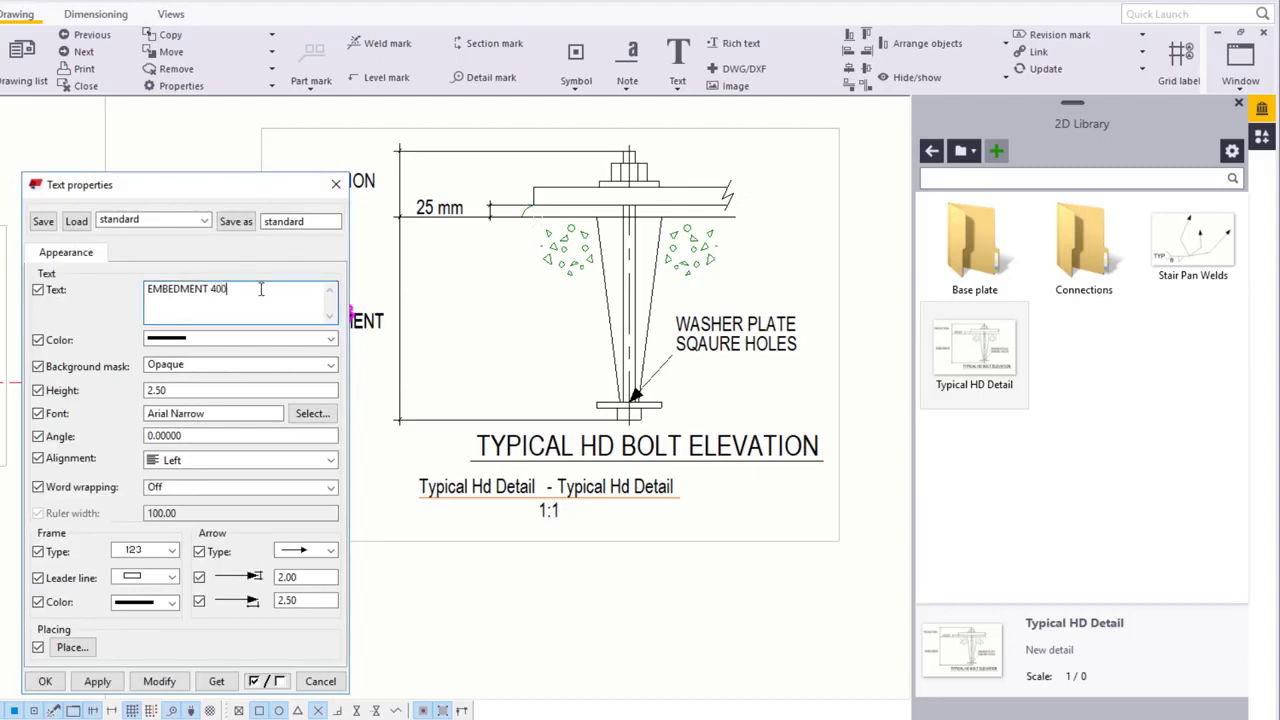
{"action": "type", "text": " mm"}
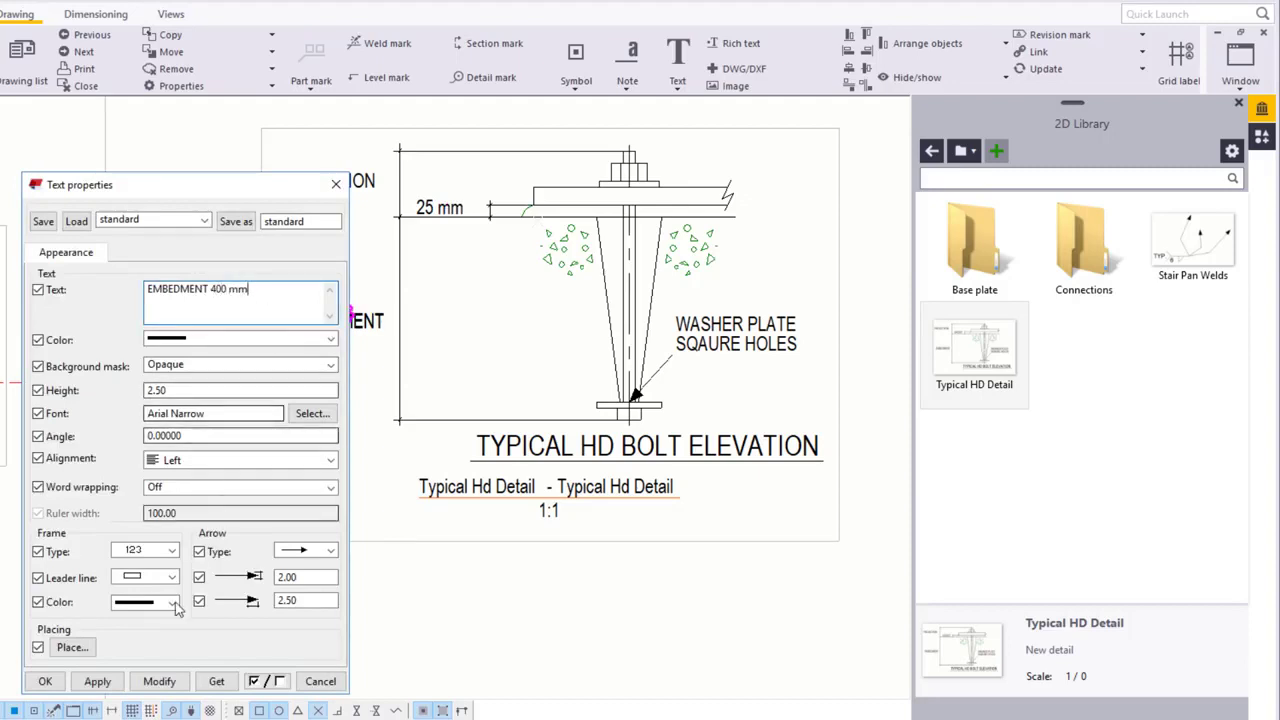
{"action": "left_click", "coordinate": [156, 683]}
{"action": "left_click", "coordinate": [45, 681]}
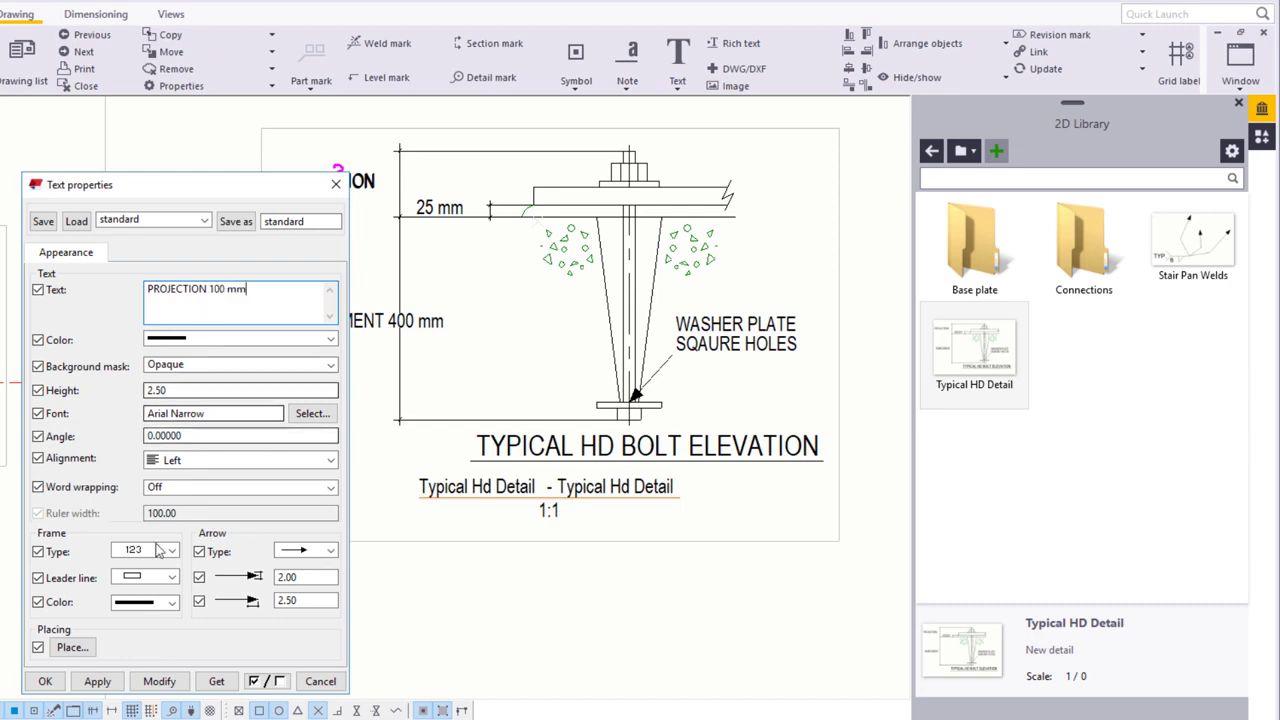
{"action": "left_click", "coordinate": [155, 682]}
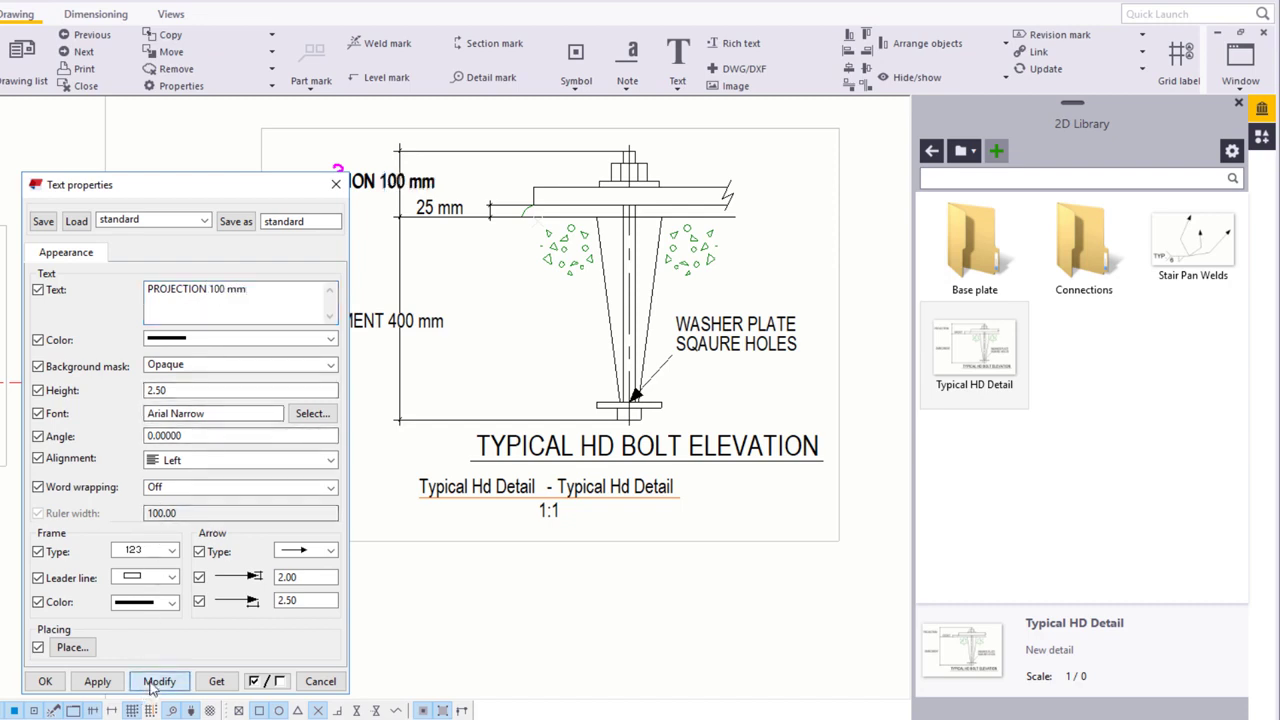
{"action": "left_click", "coordinate": [45, 682]}
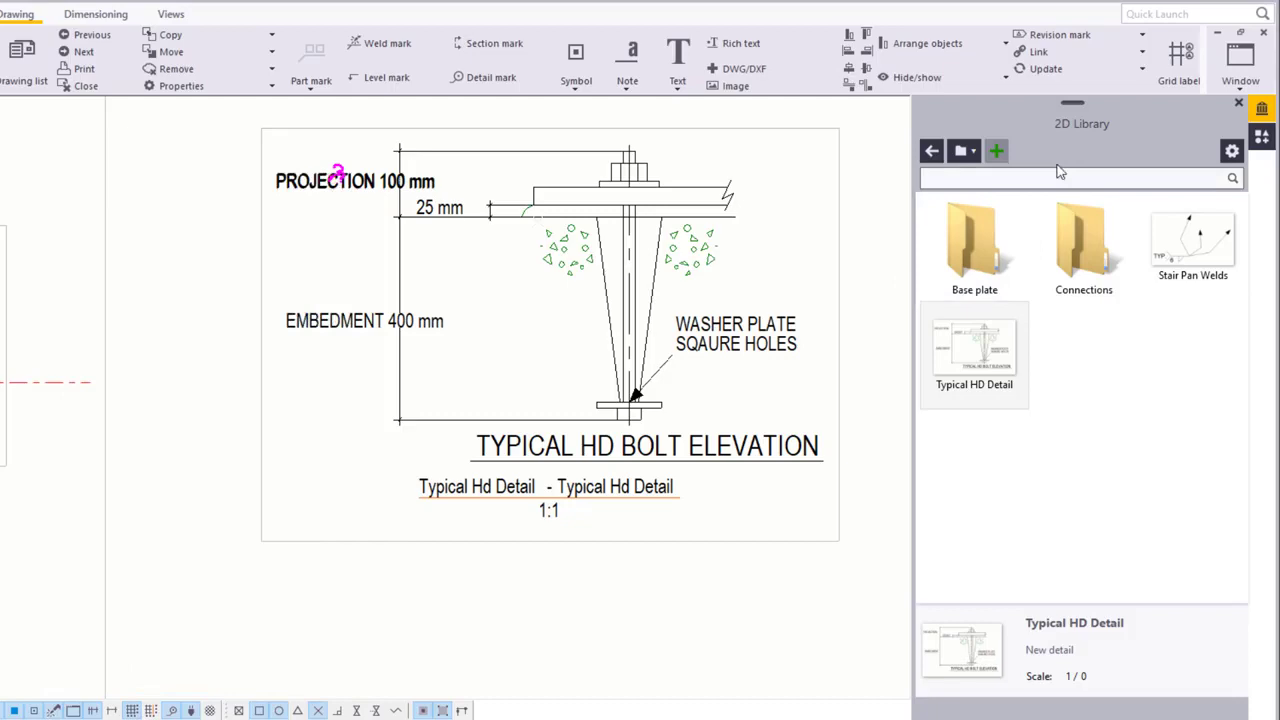
Close the 2D Library and bring the whole drawing sheet into view.
{"action": "left_click", "coordinate": [1238, 104]}
{"action": "scroll", "coordinate": [709, 305], "scroll_direction": "down", "scroll_amount": 3}
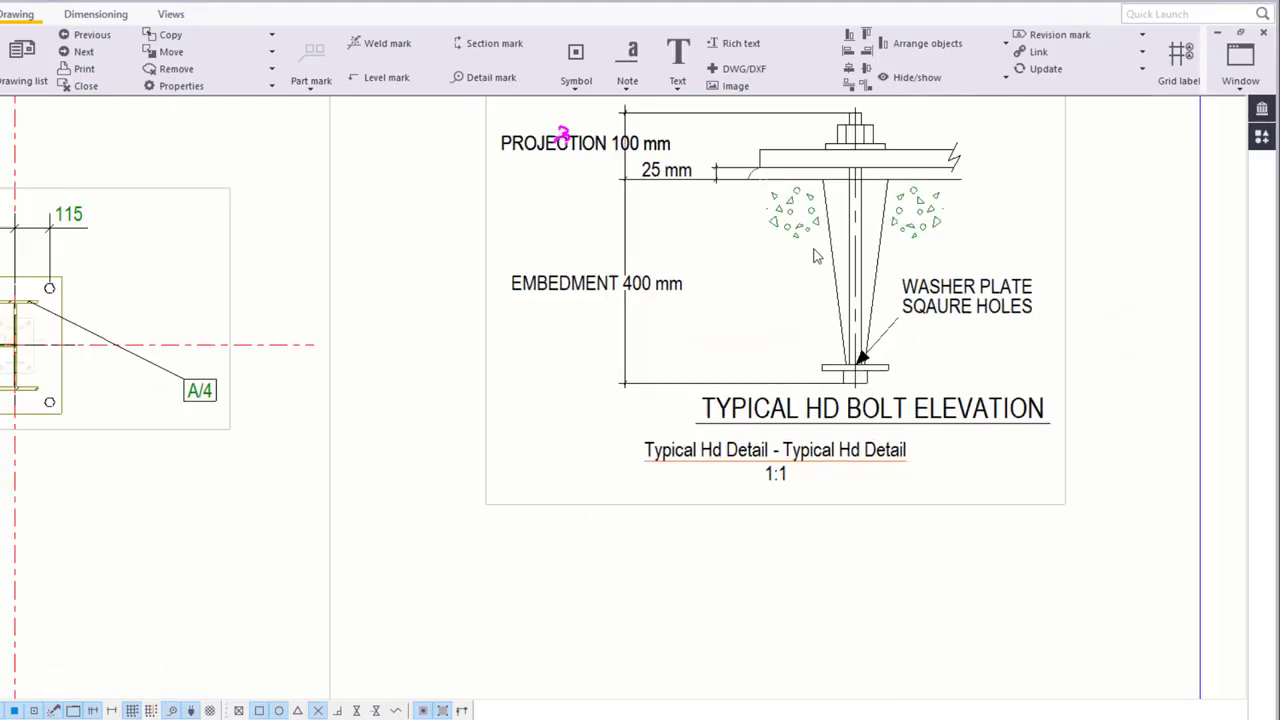
{"action": "scroll", "coordinate": [709, 305], "scroll_direction": "down", "scroll_amount": 6}
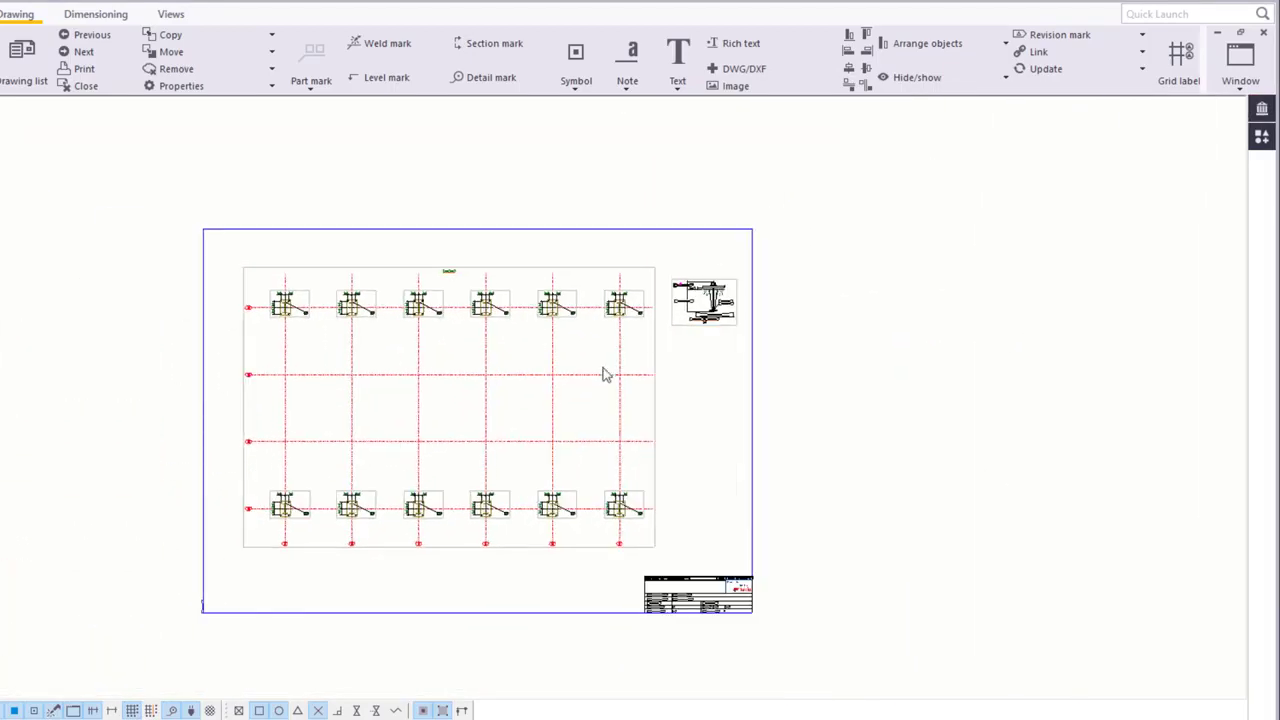
{"action": "middle_click_drag", "start_coordinate": [600, 371], "coordinate": [614, 320]}
{"action": "scroll", "coordinate": [611, 329], "scroll_direction": "up", "scroll_amount": 1}
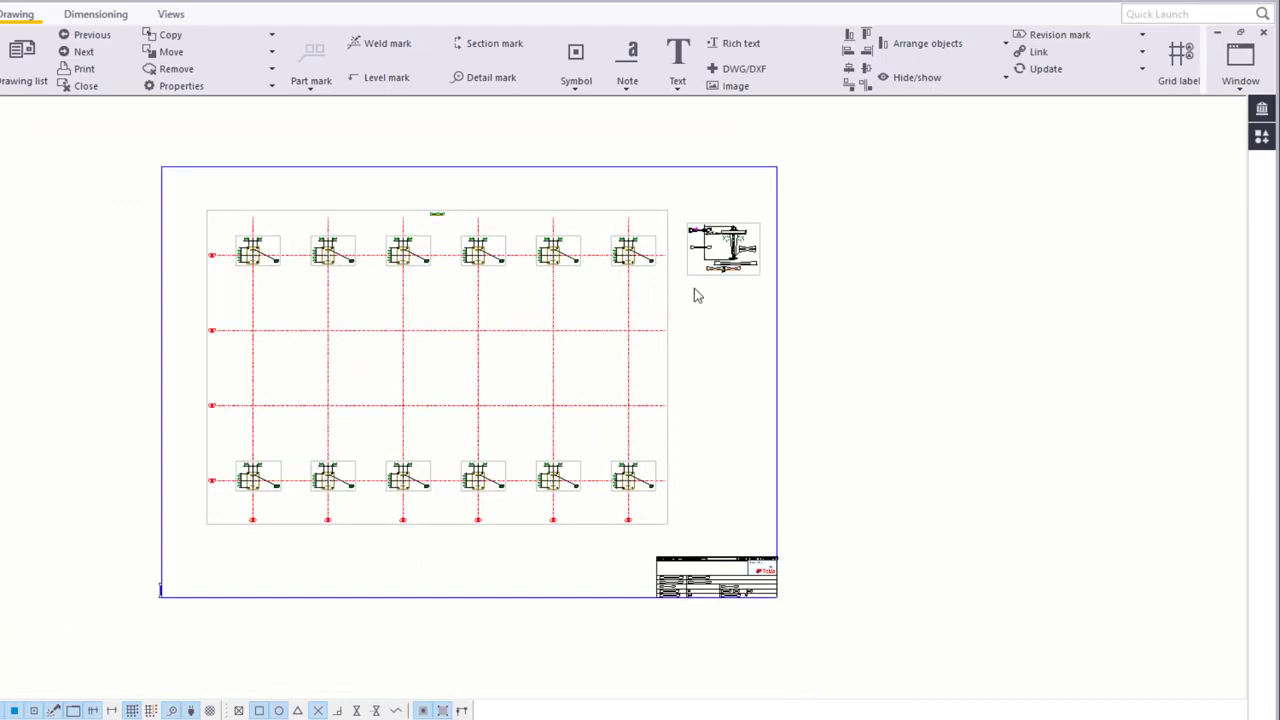
Run Add dimensions along grid lines on the plan view, then end the command.
{"action": "left_click", "coordinate": [1160, 14]}
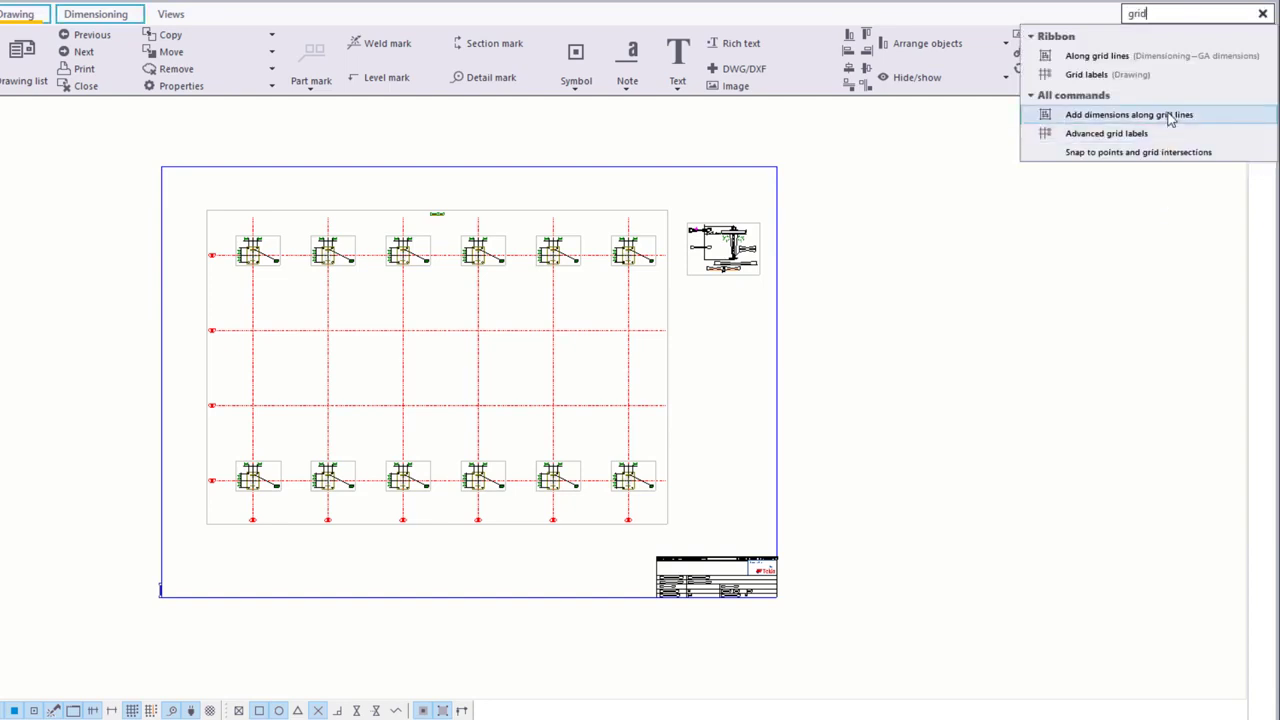
{"action": "left_click", "coordinate": [1170, 117]}
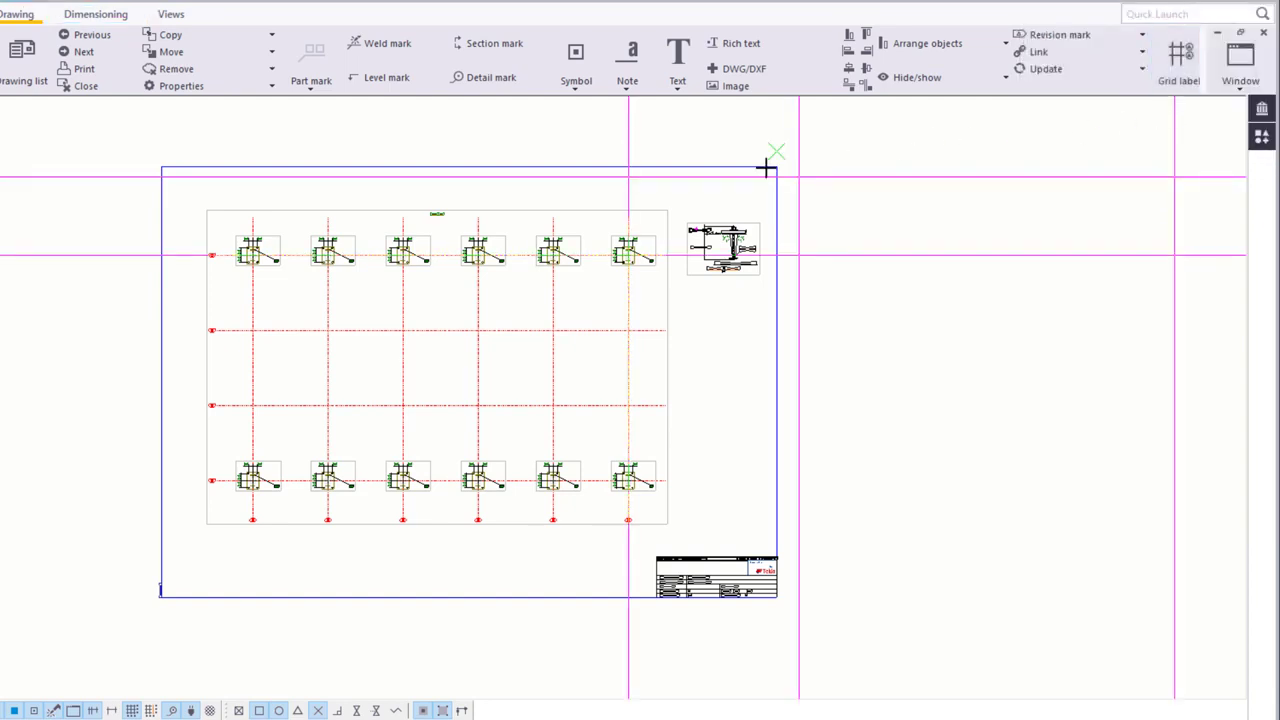
{"action": "left_click", "coordinate": [275, 277]}
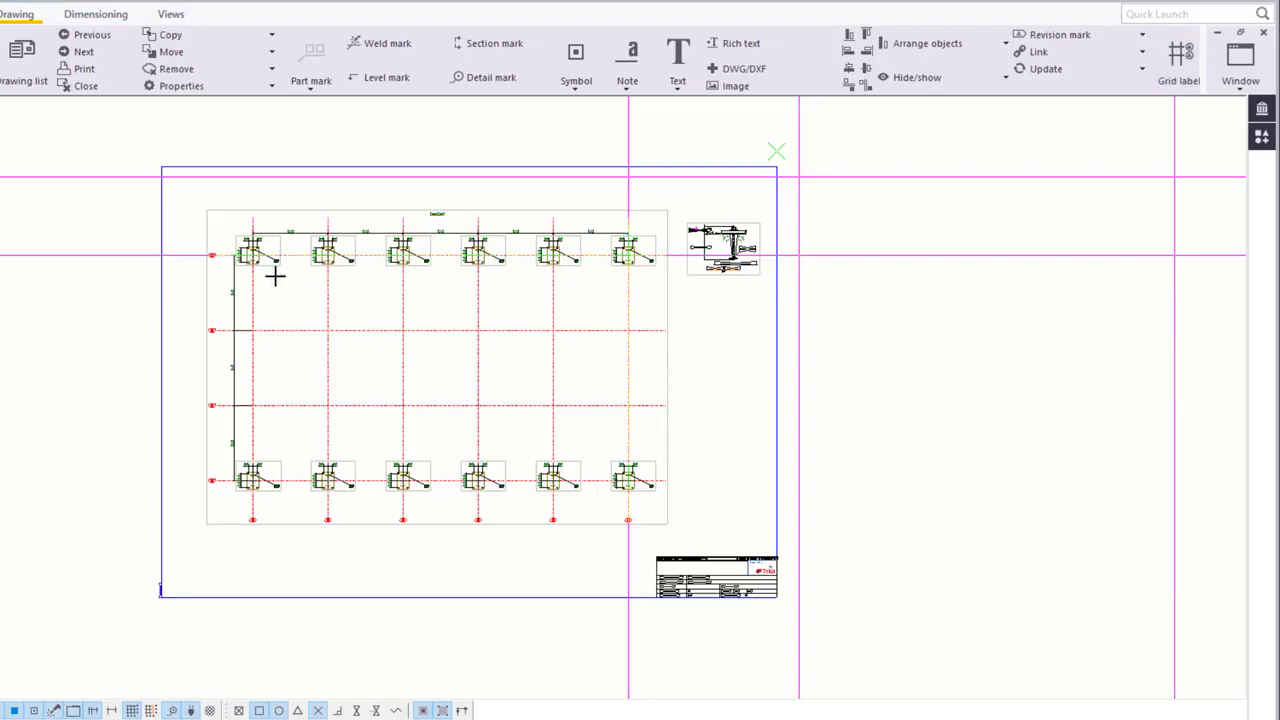
{"action": "right_click", "coordinate": [274, 277]}
{"action": "left_click", "coordinate": [284, 286]}
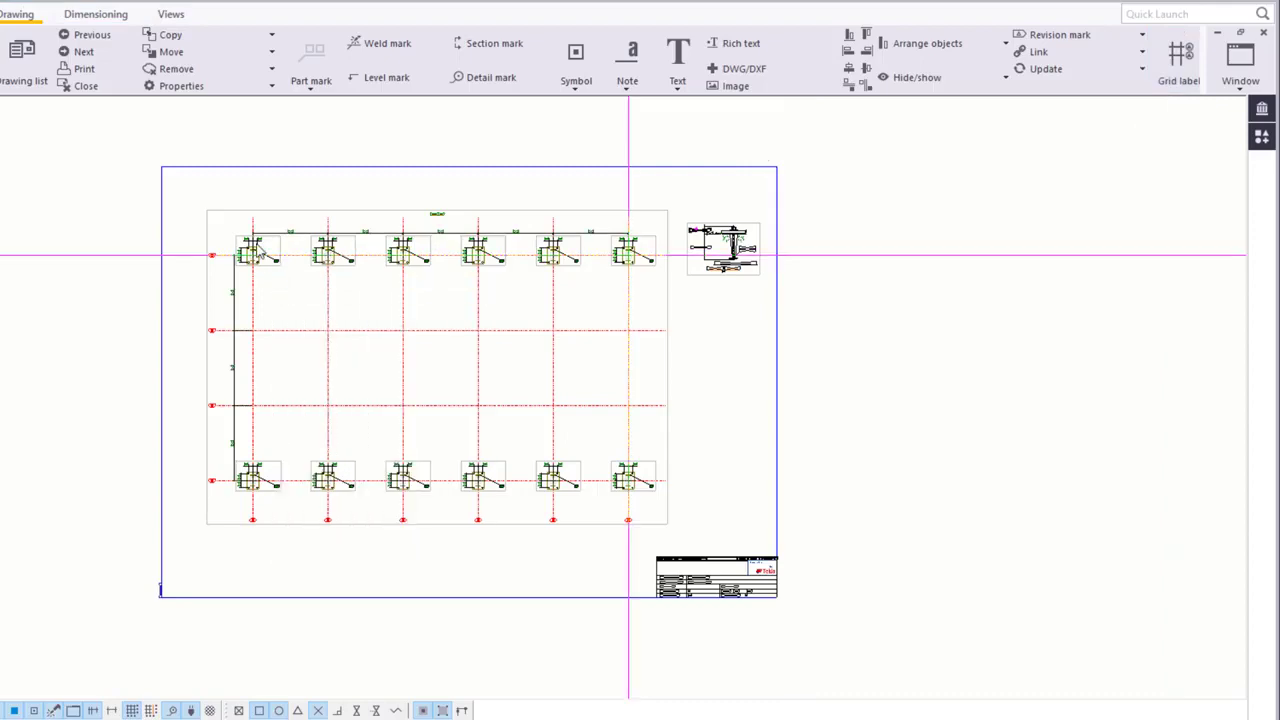
{"action": "scroll", "coordinate": [260, 245], "scroll_direction": "up", "scroll_amount": 8}
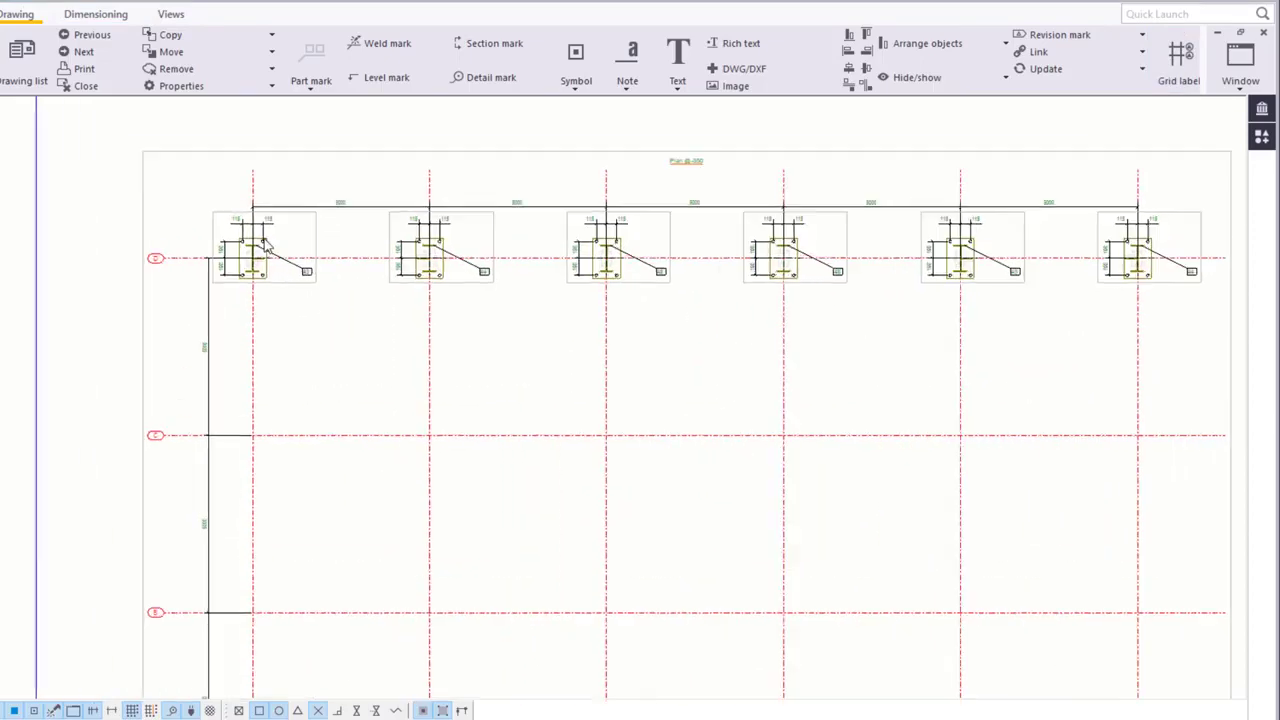
{"action": "scroll", "coordinate": [285, 211], "scroll_direction": "up", "scroll_amount": 2}
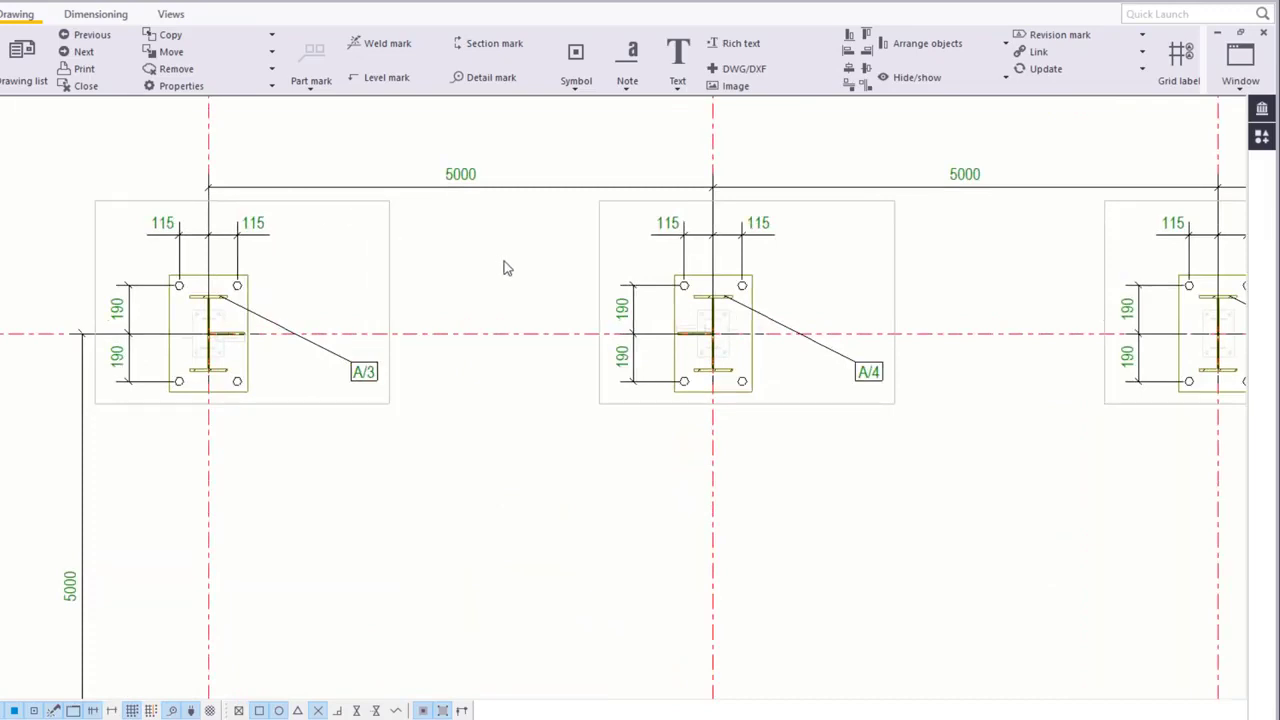
{"action": "middle_click_drag", "start_coordinate": [718, 308], "coordinate": [471, 348]}
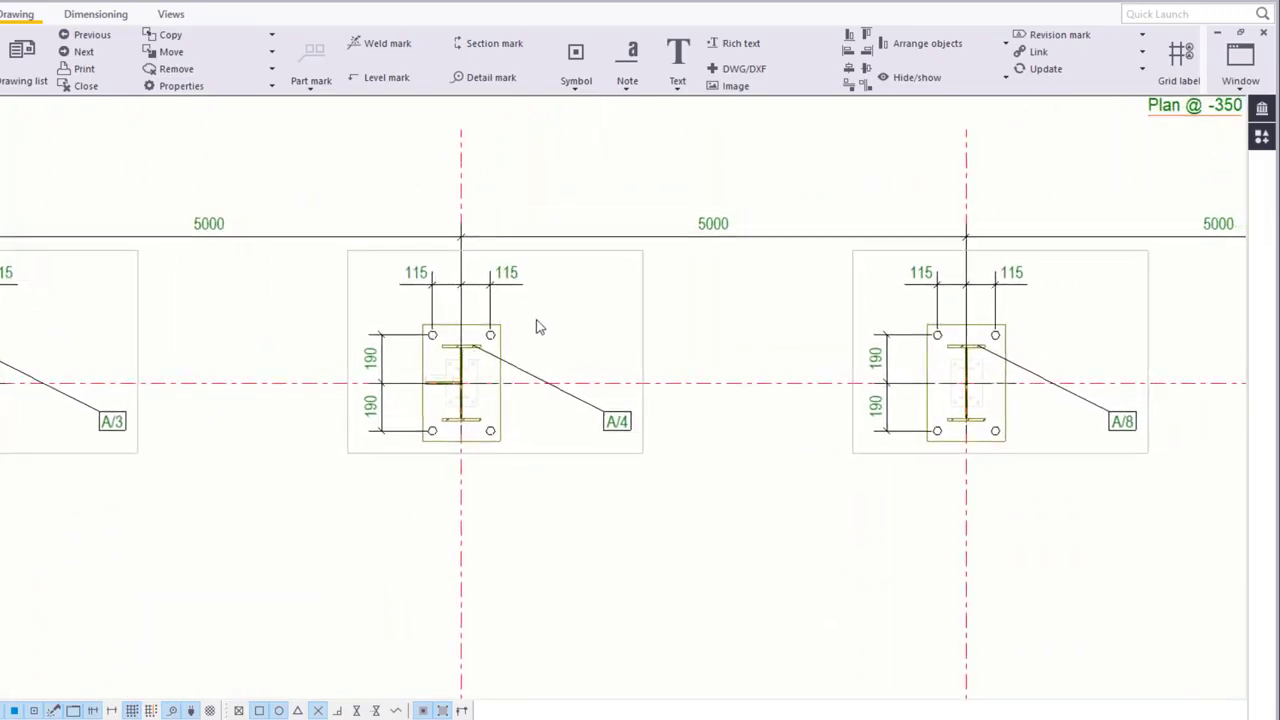
{"action": "scroll", "coordinate": [537, 327], "scroll_direction": "up", "scroll_amount": 3}
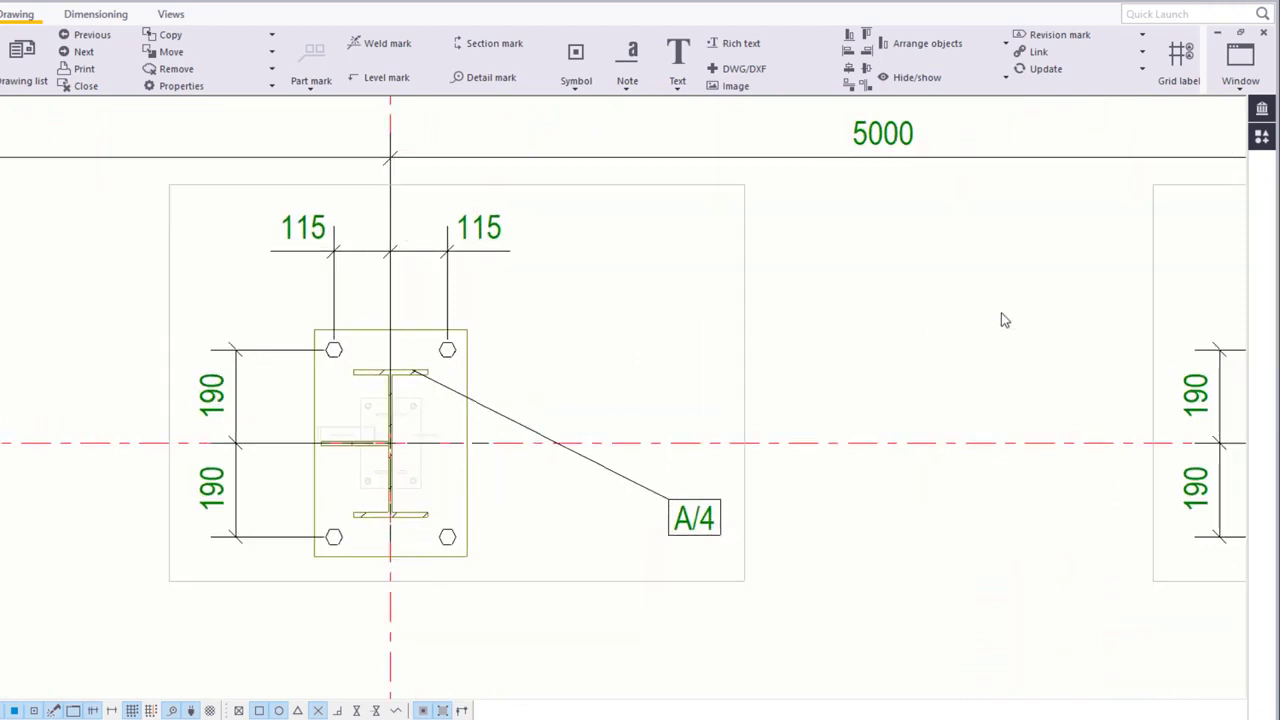